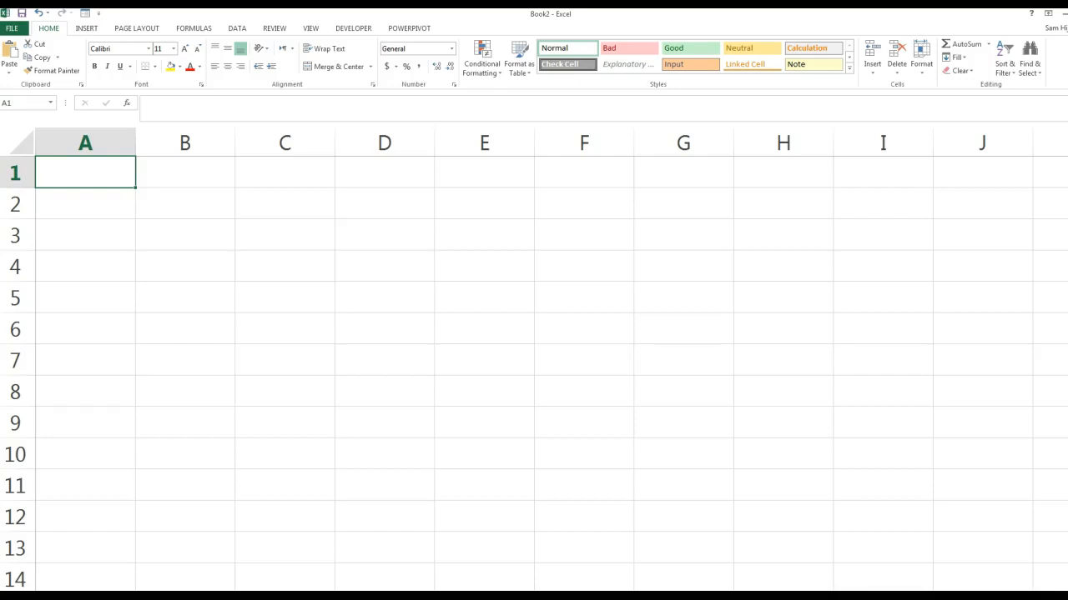
- Enter the heading Score in A1 with the scores 10, 90, 100, 58, 90 and 87 below it in A2:A7
{"action": "type", "text": "="}
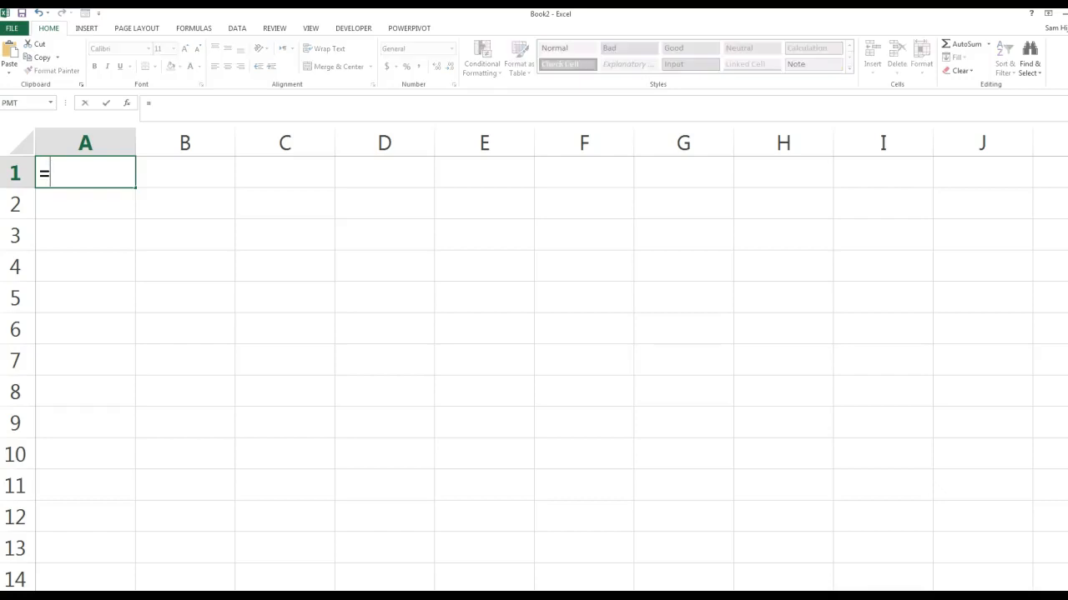
{"action": "key", "text": "BackSpace"}
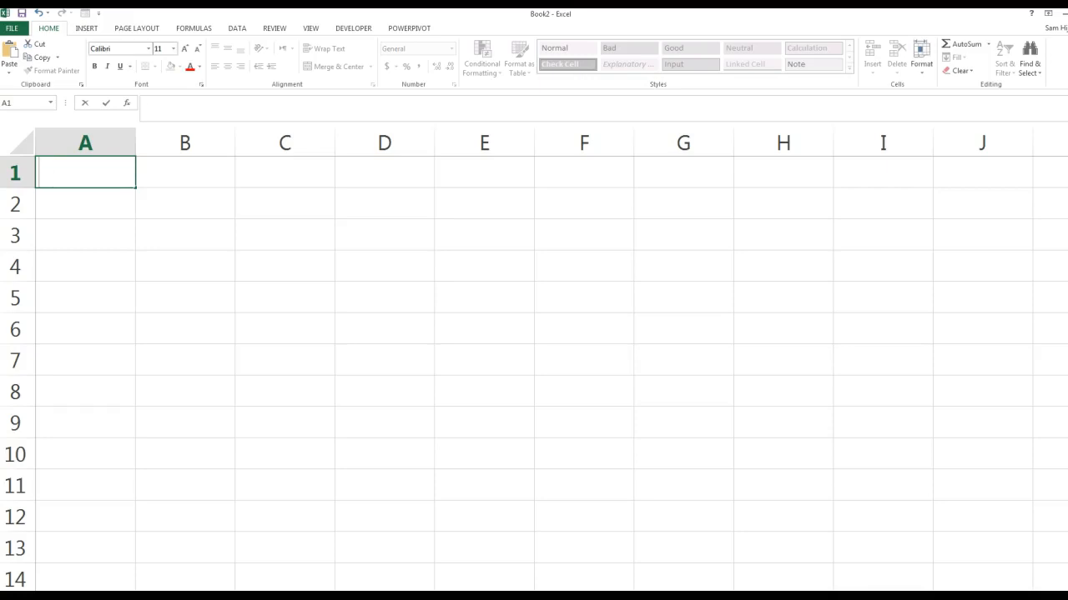
{"action": "type", "text": "Score"}
{"action": "key", "text": "Return"}
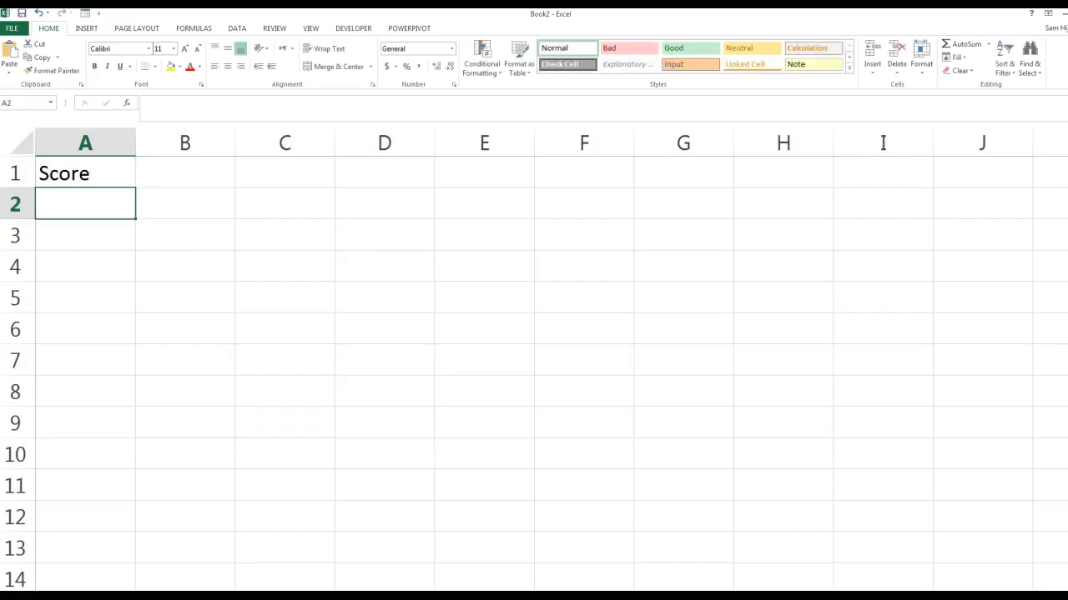
{"action": "type", "text": "10"}
{"action": "key", "text": "Return"}
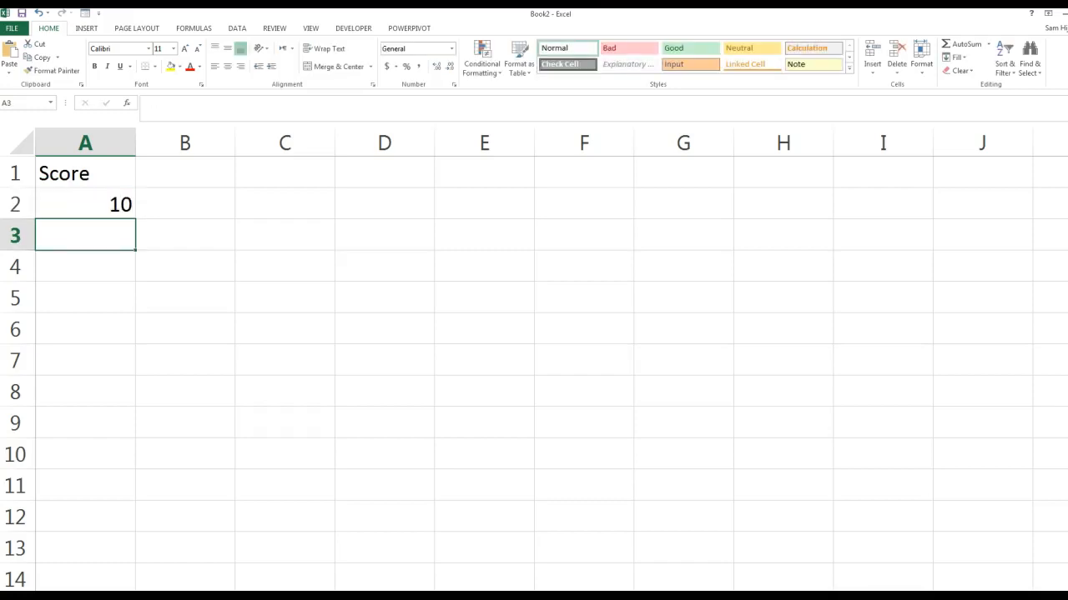
{"action": "type", "text": "90"}
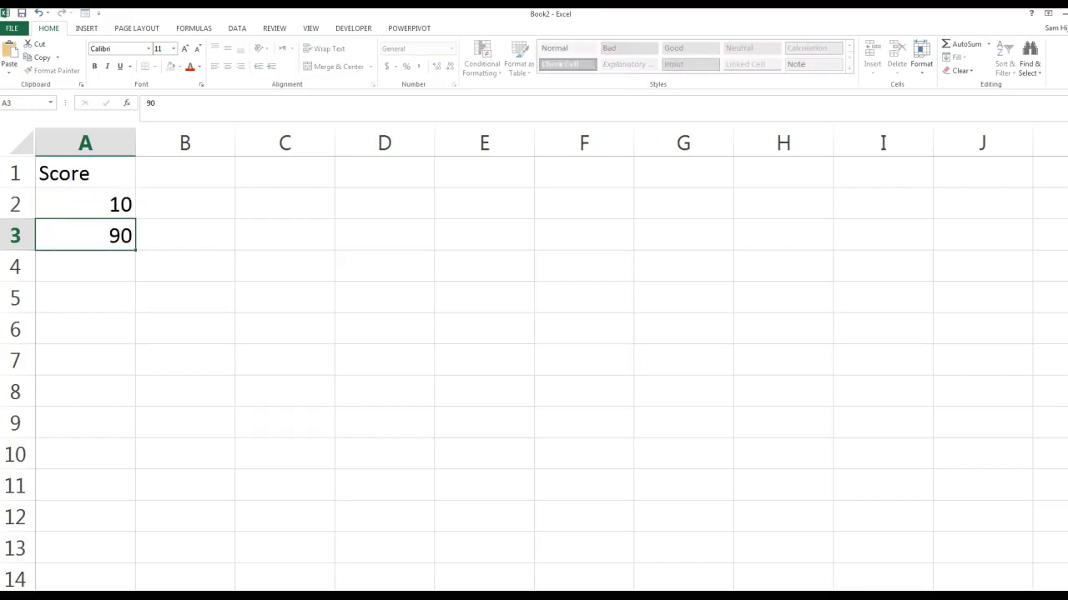
{"action": "key", "text": "Return"}
{"action": "type", "text": "100"}
{"action": "key", "text": "Return"}
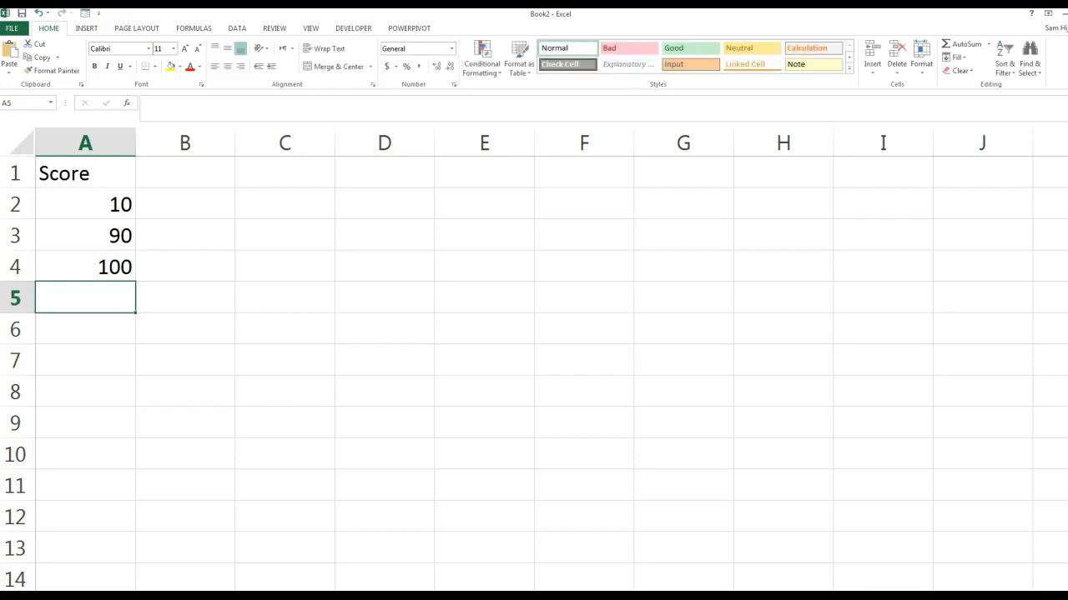
{"action": "type", "text": "58"}
{"action": "key", "text": "ctrl+Return"}
{"action": "key", "text": "Return"}
{"action": "type", "text": "90"}
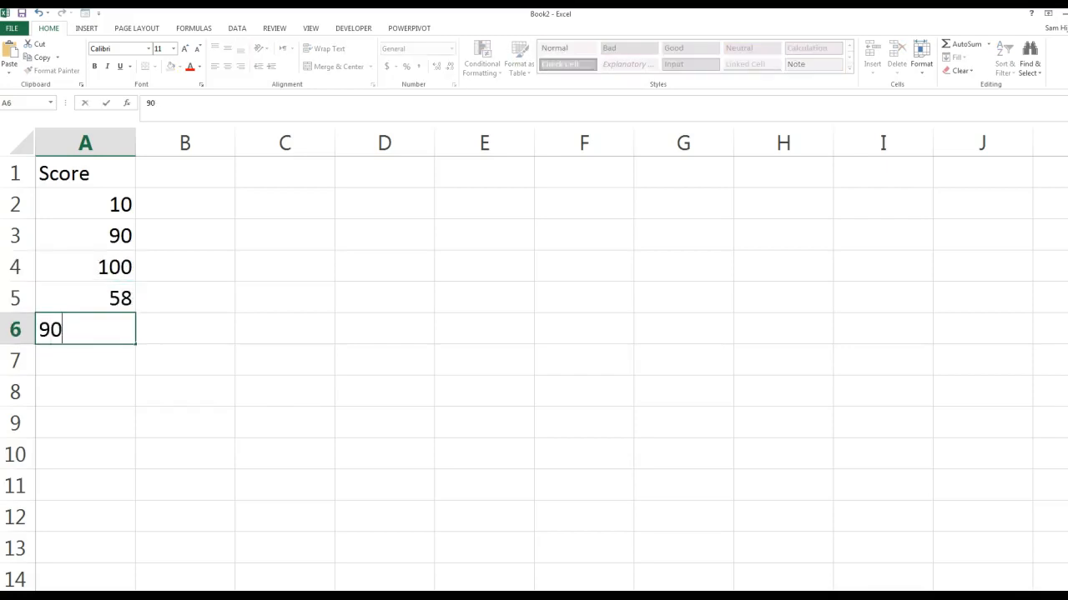
{"action": "key", "text": "Return"}
{"action": "type", "text": "87"}
{"action": "key", "text": "Return"}
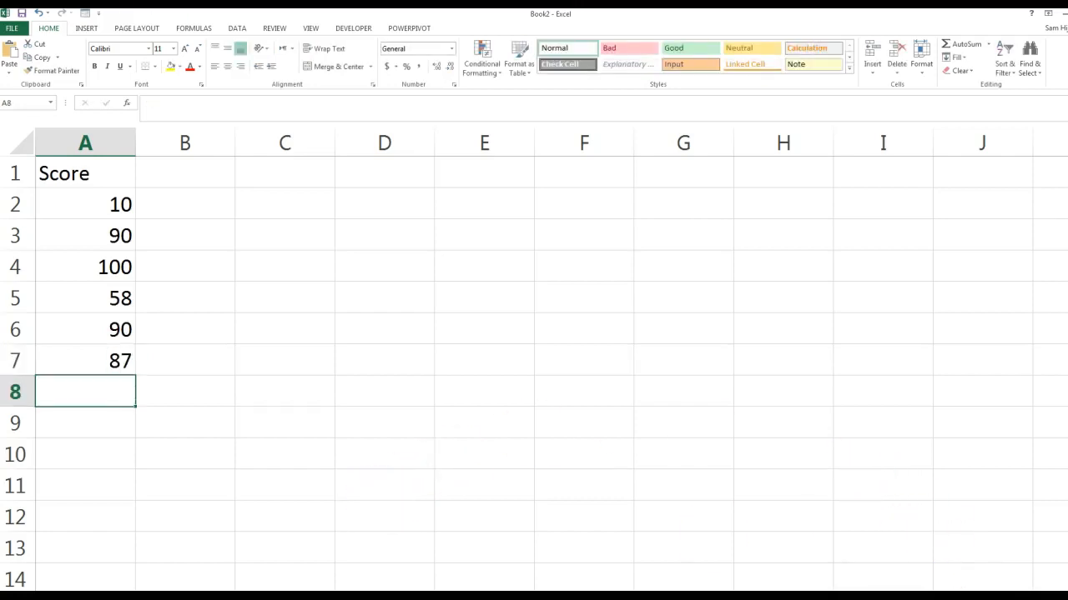
- Note the passing criterion as the text >= 80 in cell G1
{"action": "left_click", "coordinate": [95, 204]}
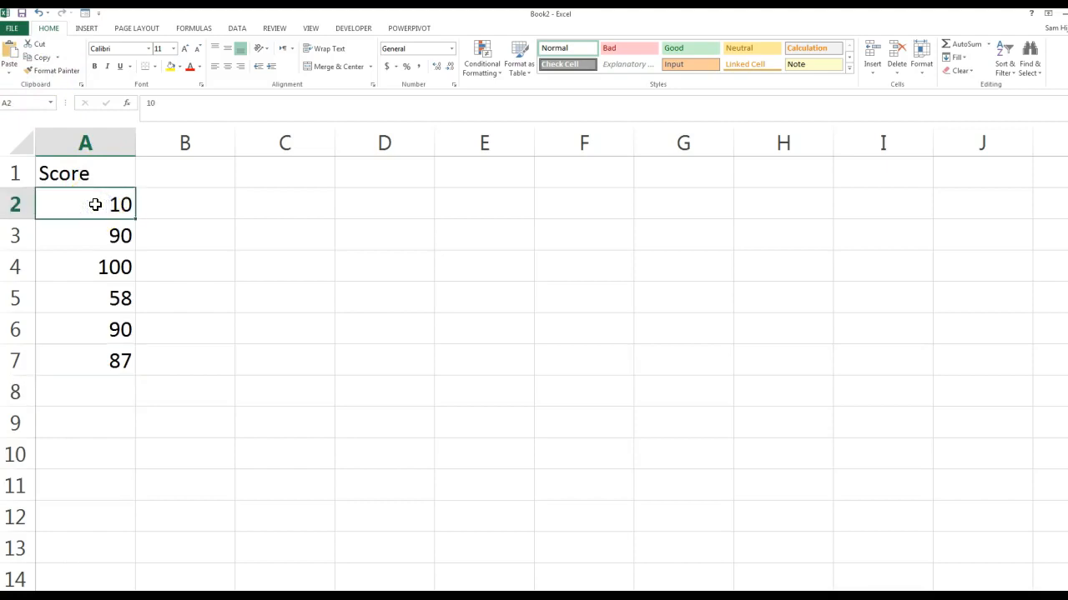
{"action": "left_click", "coordinate": [96, 204]}
{"action": "left_click", "coordinate": [665, 174]}
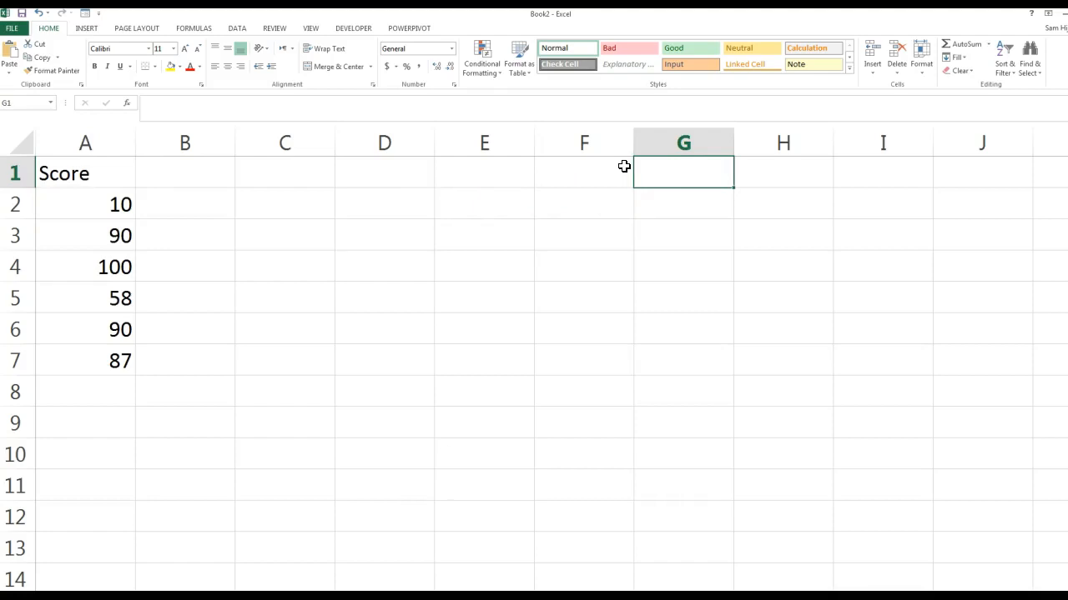
{"action": "type", "text": ">= 80"}
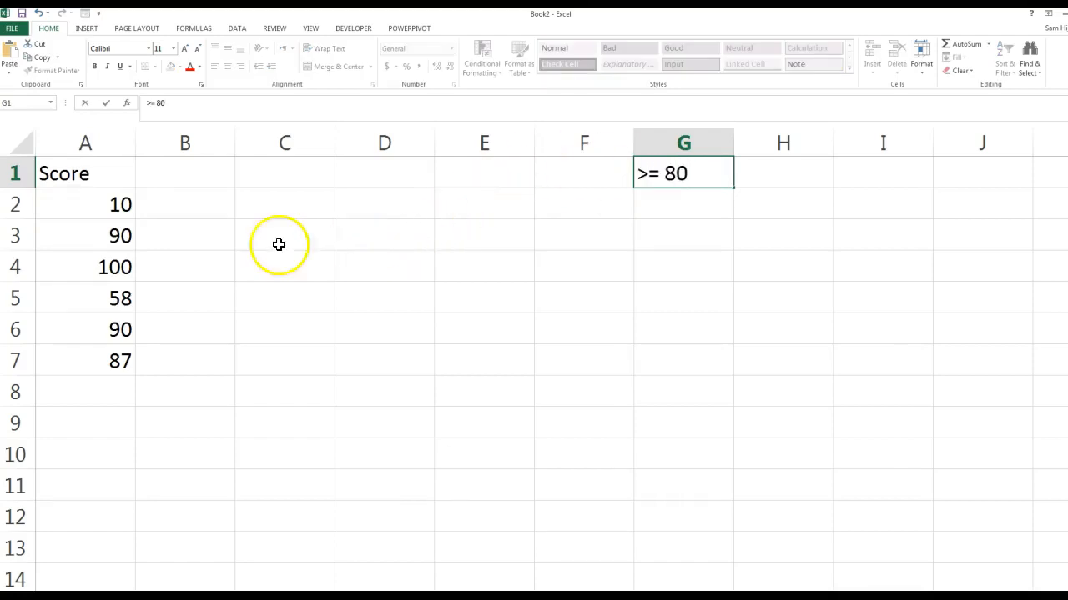
{"action": "left_click", "coordinate": [119, 207]}
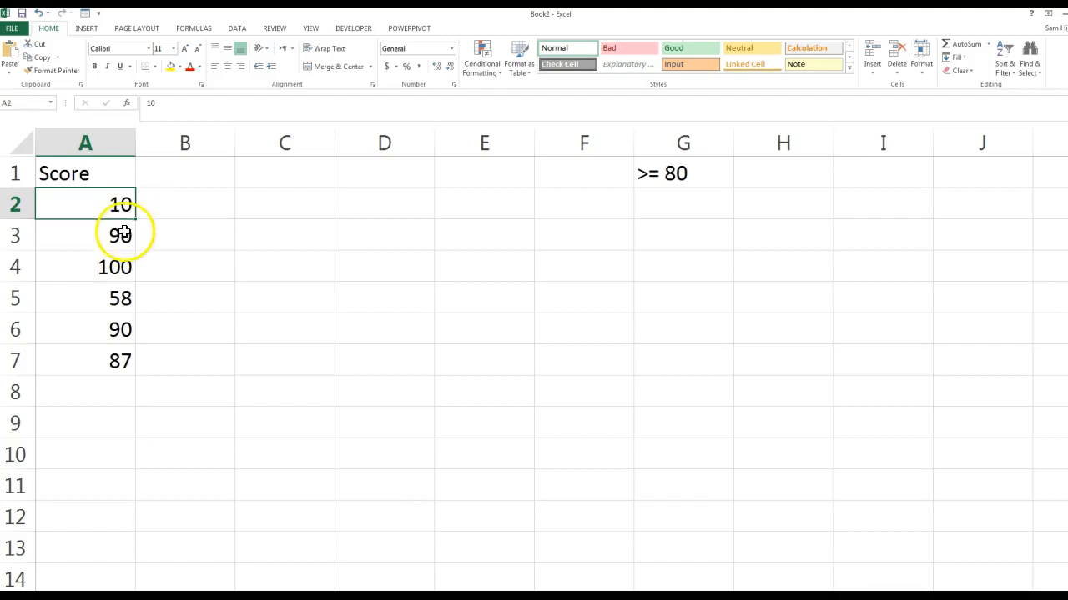
- Go through the scores in A3:A7 and add a further score of 80 in A8
{"action": "left_click", "coordinate": [120, 236]}
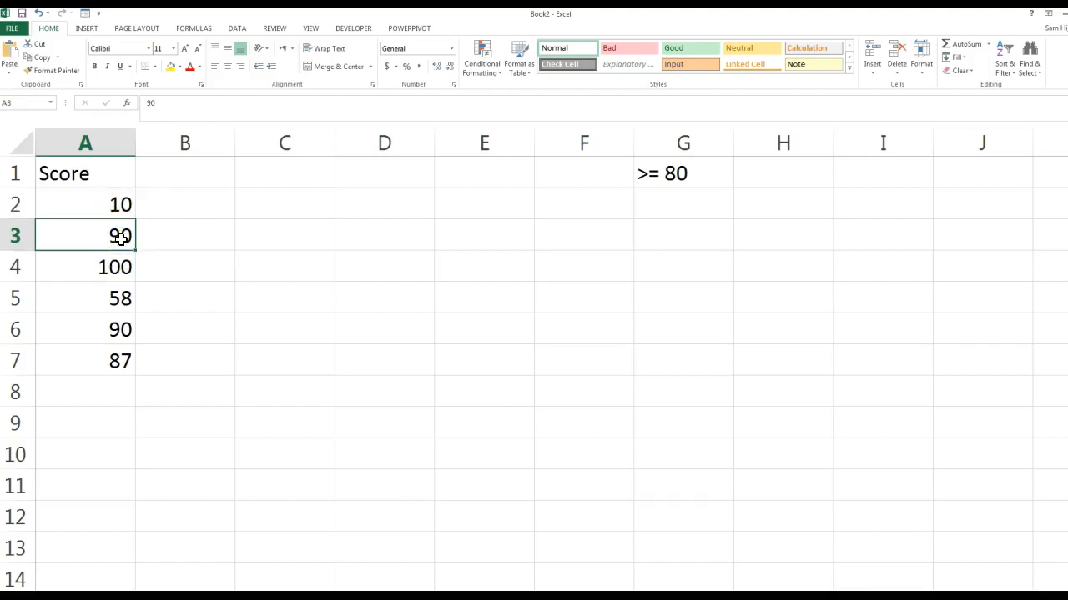
{"action": "left_click", "coordinate": [119, 267]}
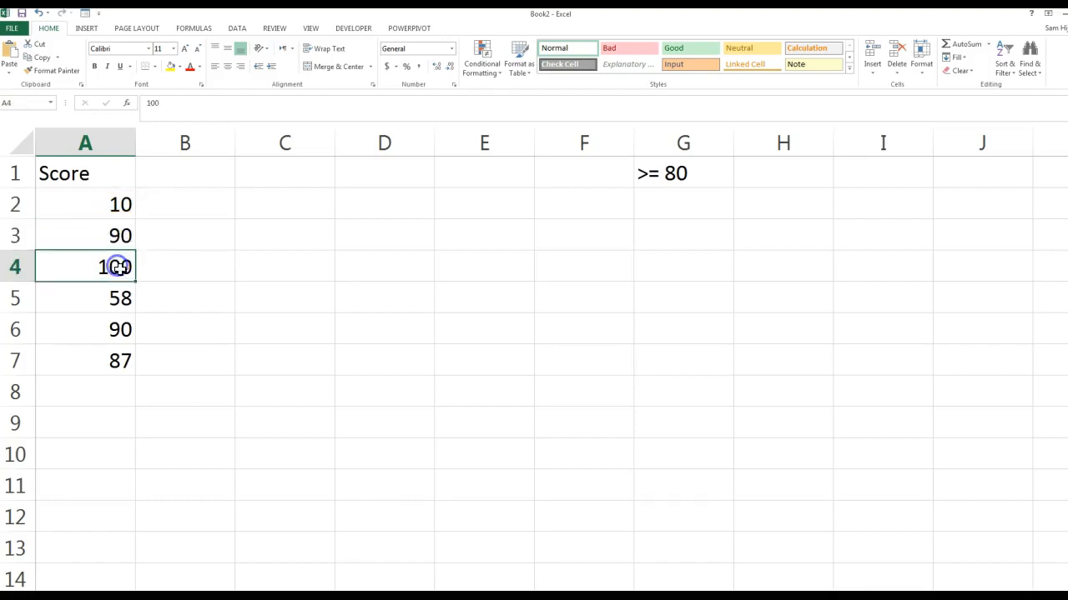
{"action": "left_click", "coordinate": [121, 297]}
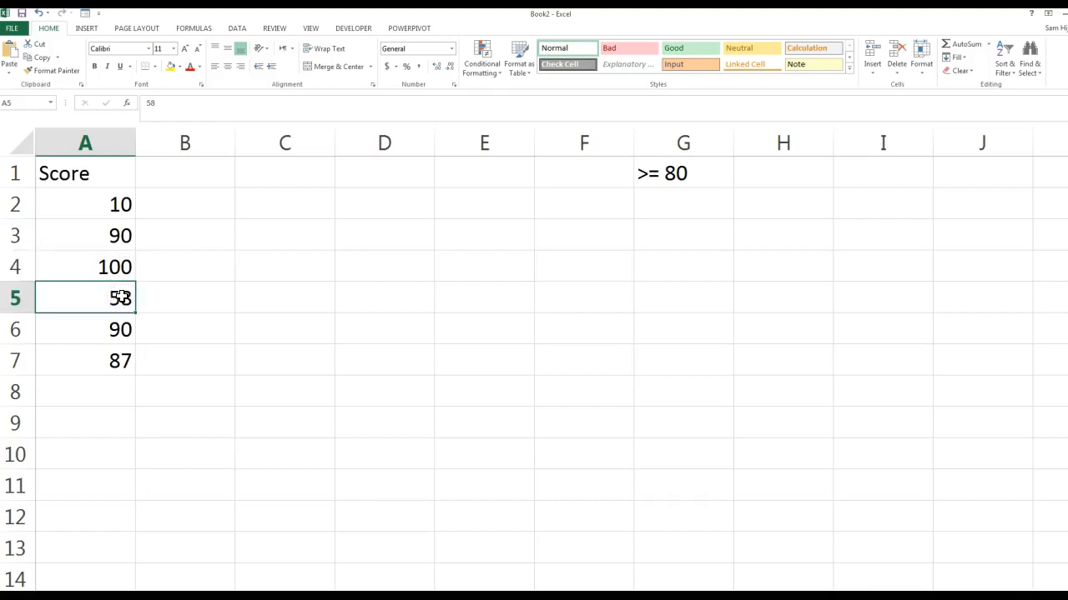
{"action": "left_click", "coordinate": [121, 328]}
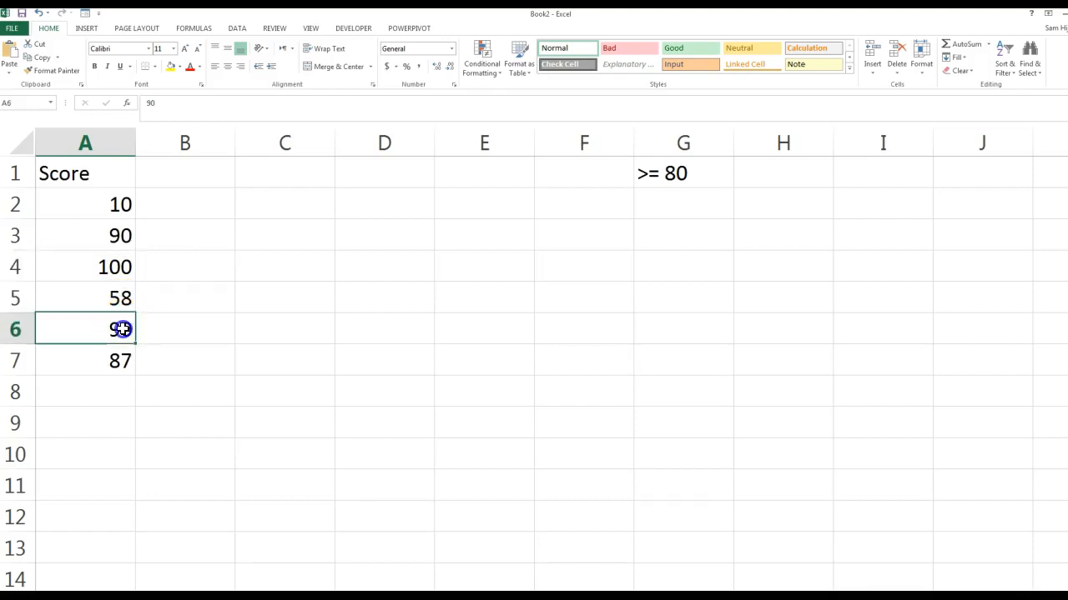
{"action": "left_click", "coordinate": [120, 359]}
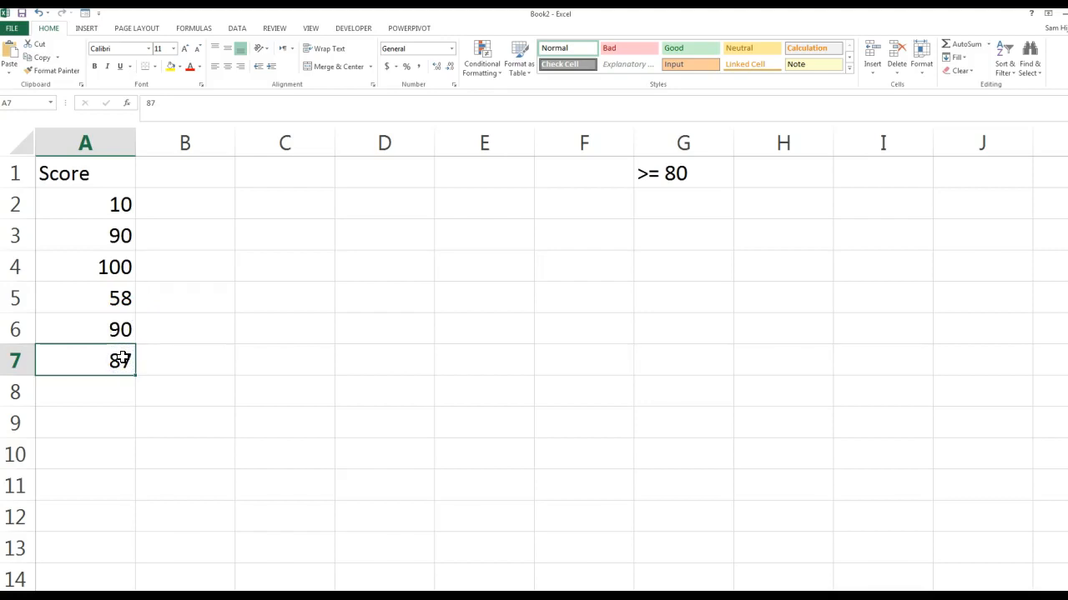
{"action": "left_click", "coordinate": [116, 391]}
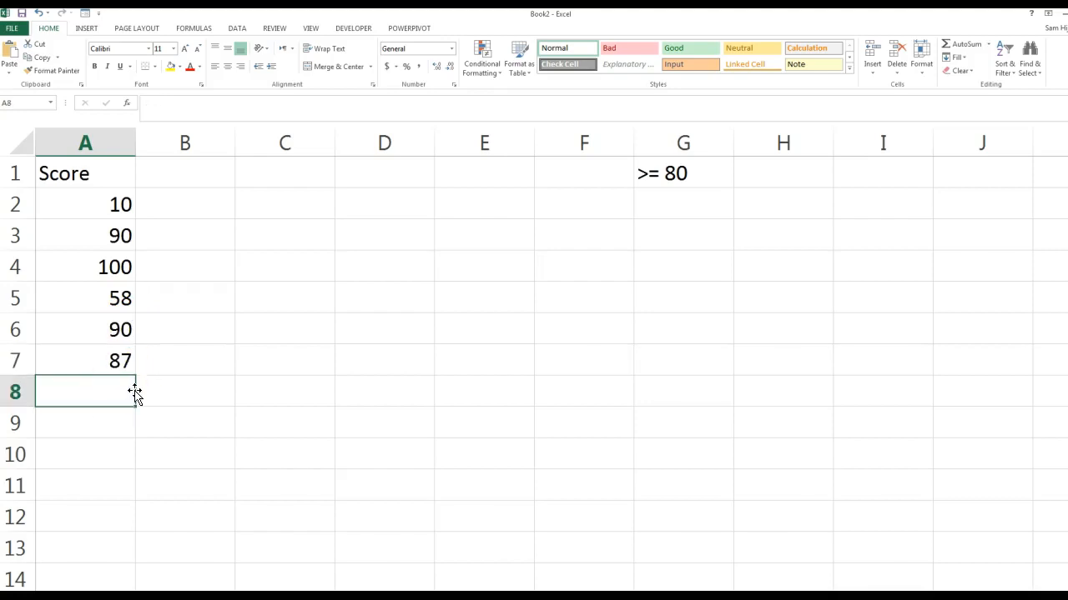
{"action": "type", "text": "80"}
{"action": "left_click", "coordinate": [155, 398]}
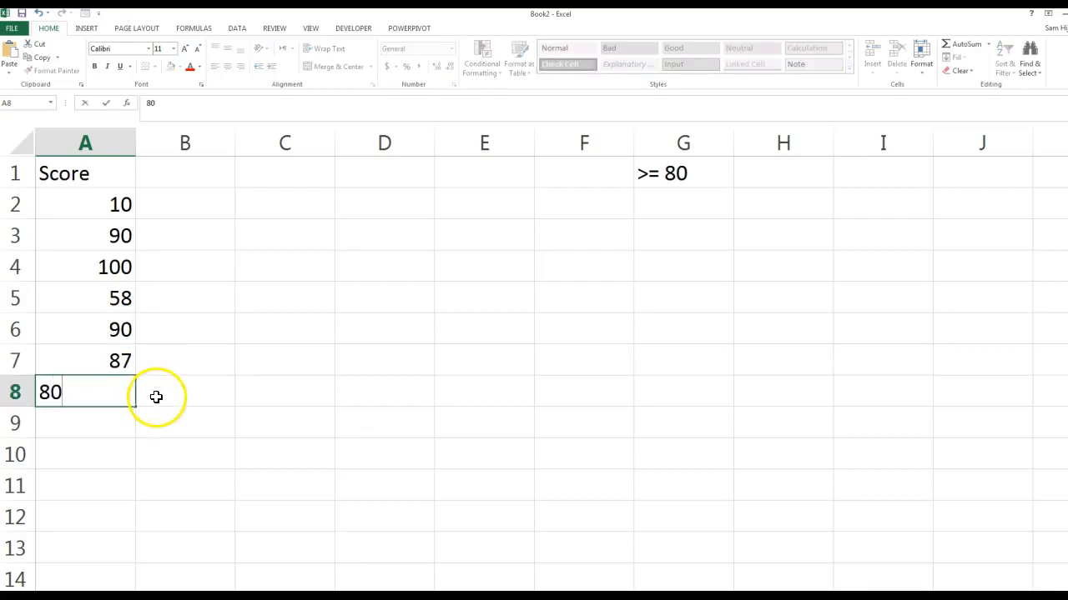
{"action": "left_click", "coordinate": [104, 396]}
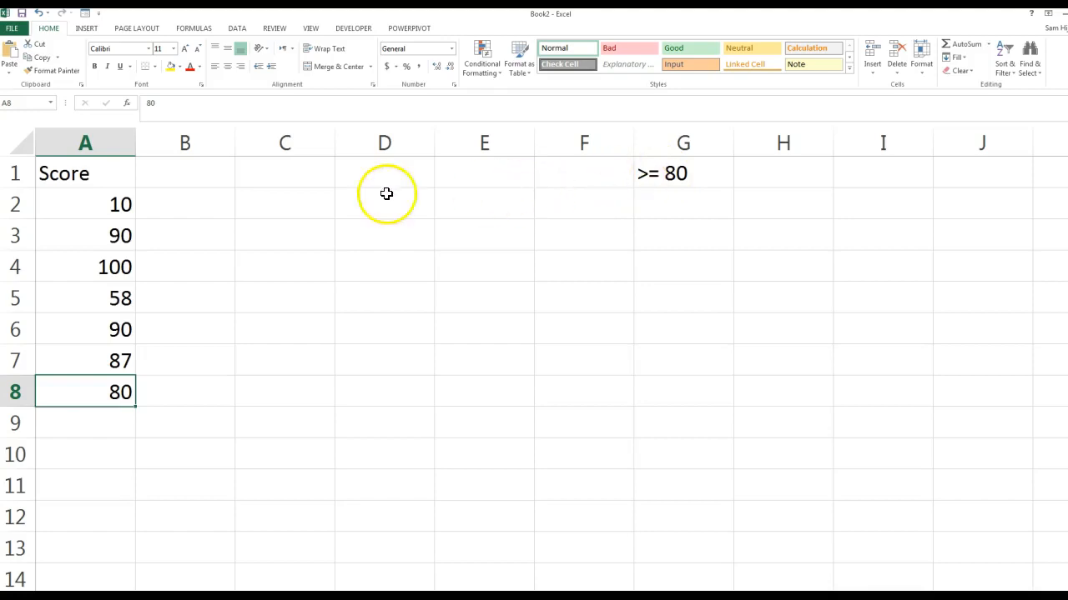
- Add the column heading Action in B1, next to Score
{"action": "left_click", "coordinate": [208, 178]}
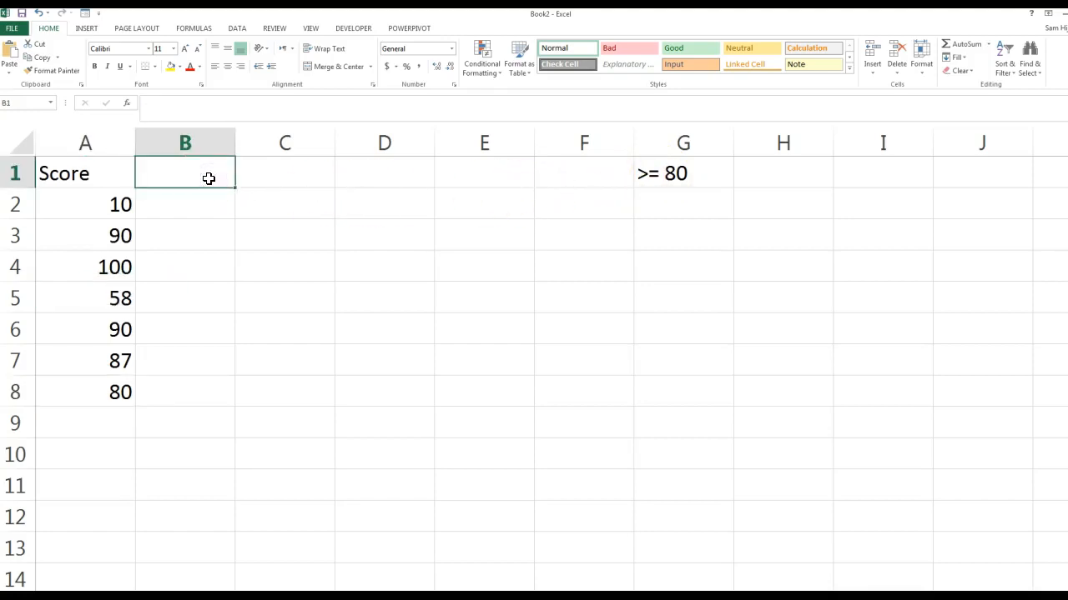
{"action": "type", "text": "Action"}
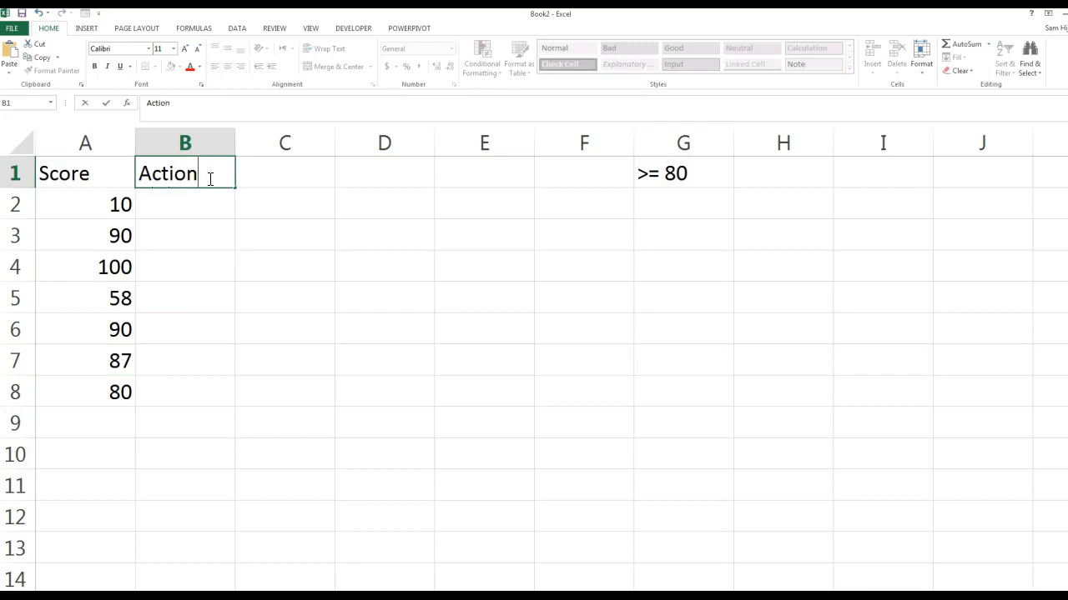
{"action": "key", "text": "Return"}
- Enter the formula =IF(A2>=80,"Congratulations you passed", "Sorry, you failed") in B2 and keep that cell selected
{"action": "left_click", "coordinate": [197, 192]}
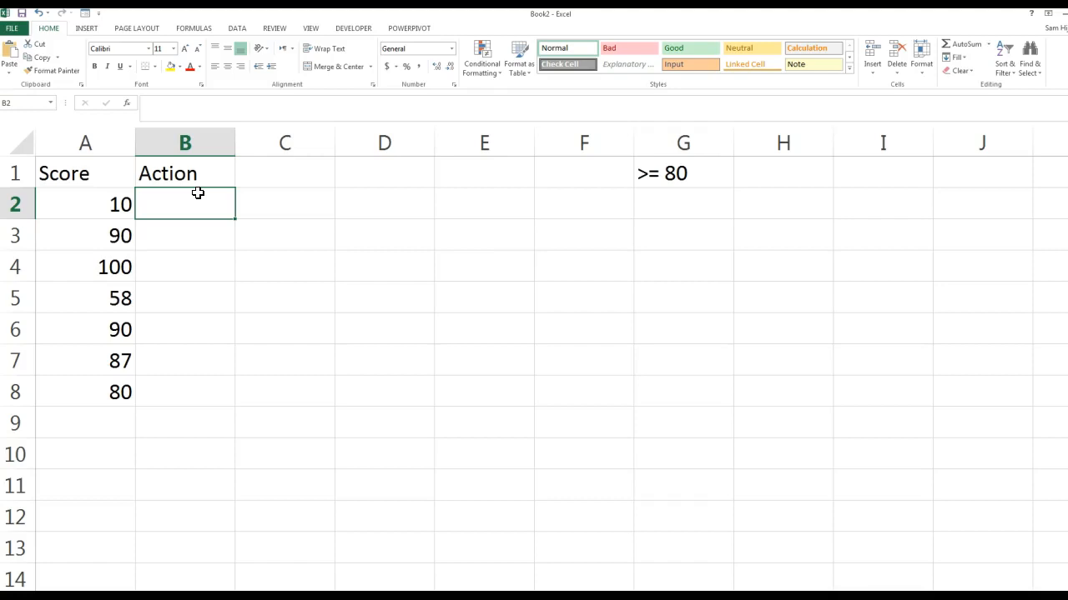
{"action": "type", "text": "=if("}
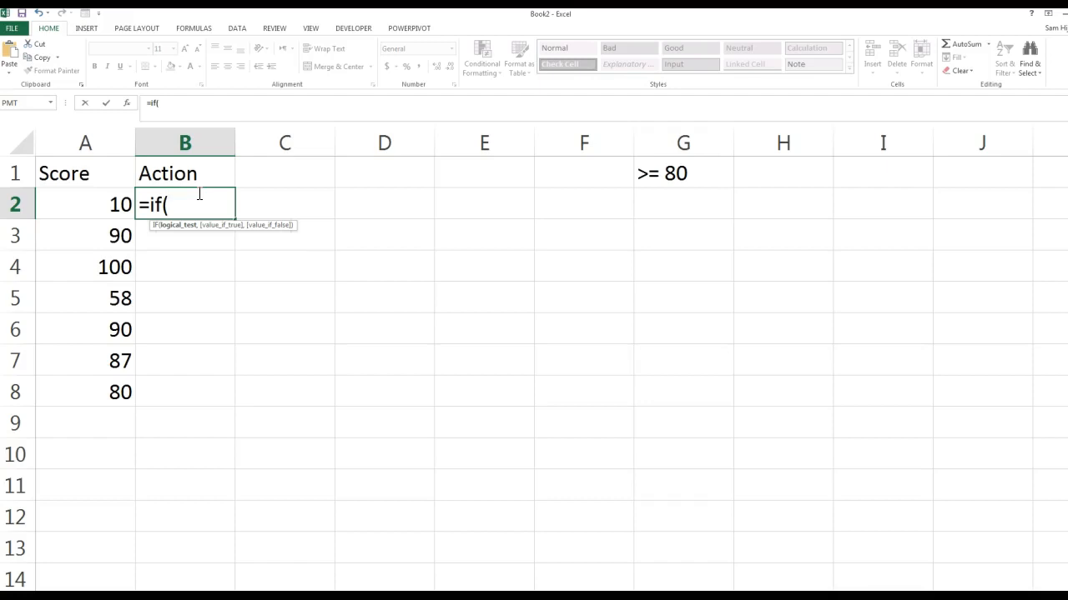
{"action": "left_click", "coordinate": [115, 202]}
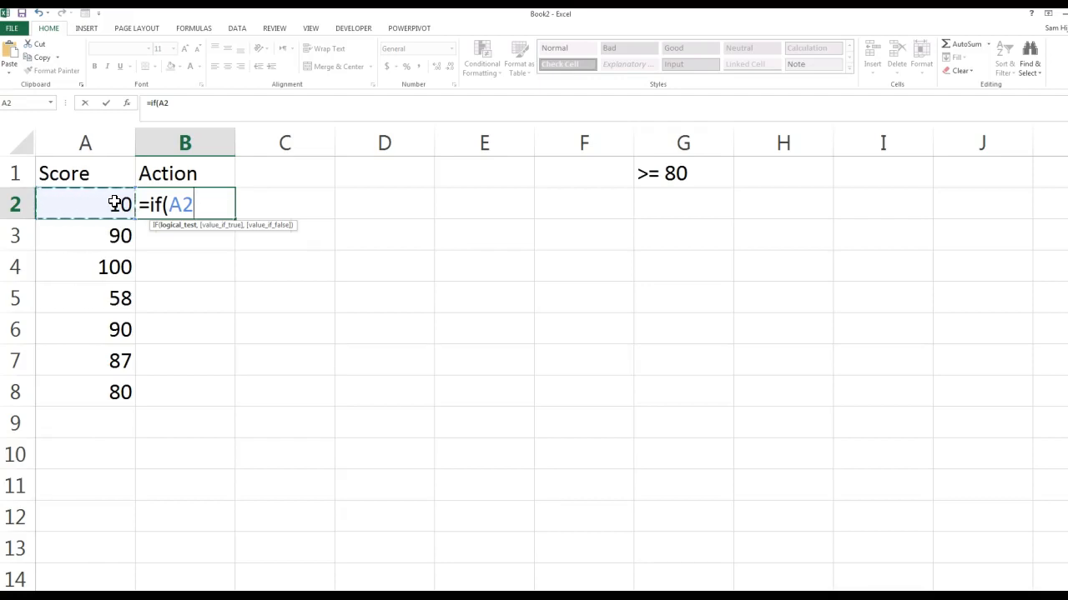
{"action": "type", "text": ">=80"}
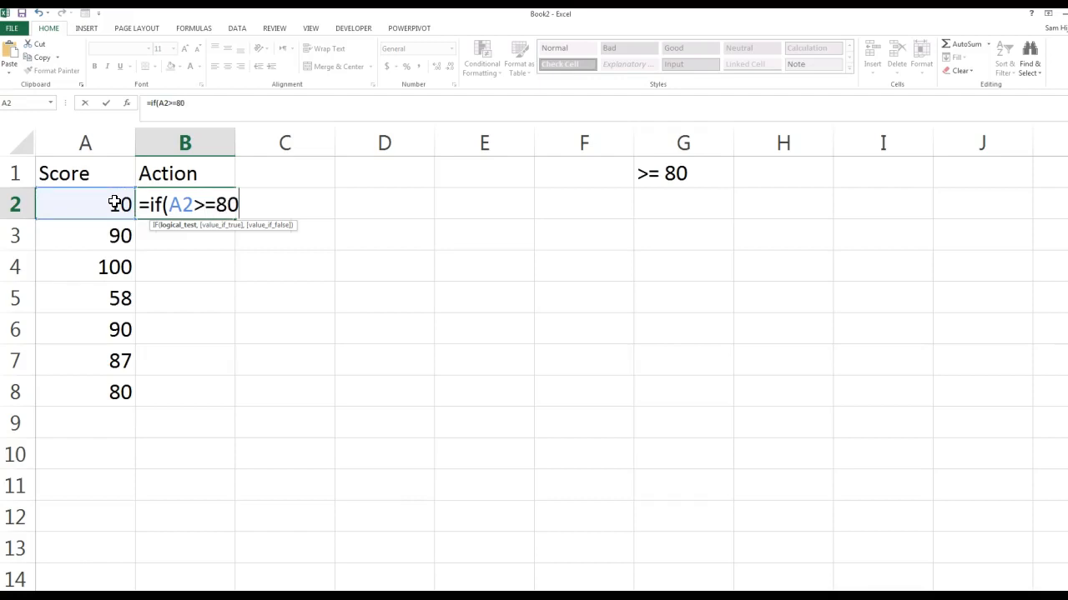
{"action": "type", "text": ","}
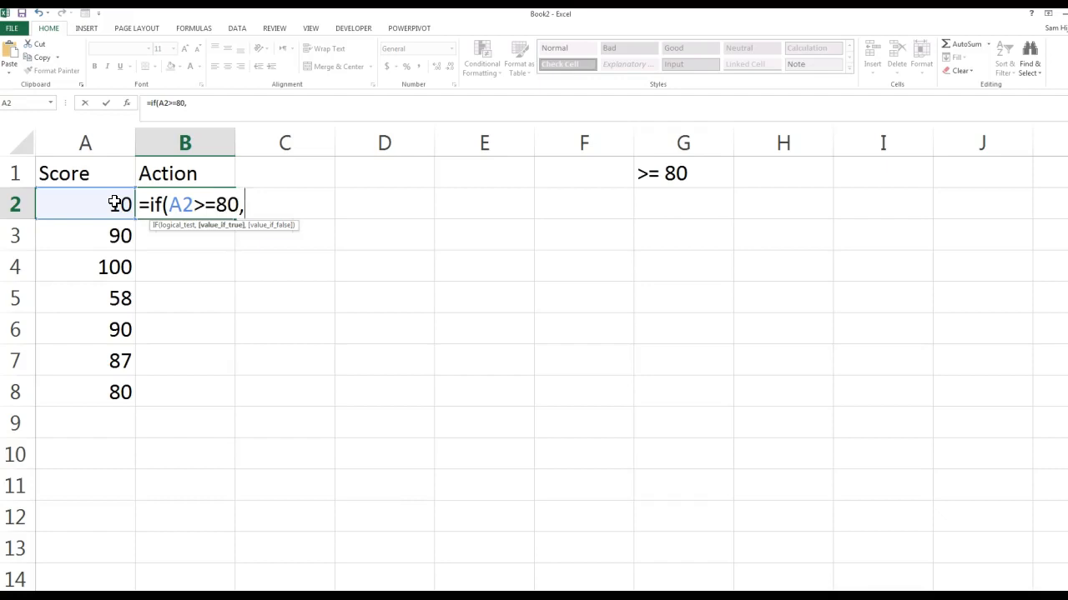
{"action": "type", "text": "\"Congratu"}
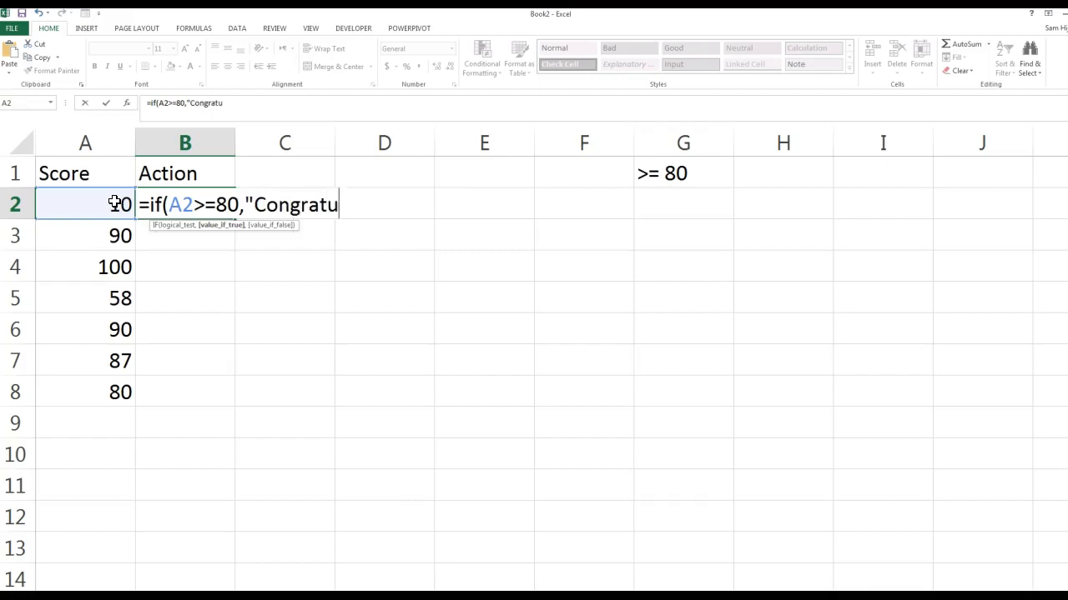
{"action": "type", "text": "lations you "}
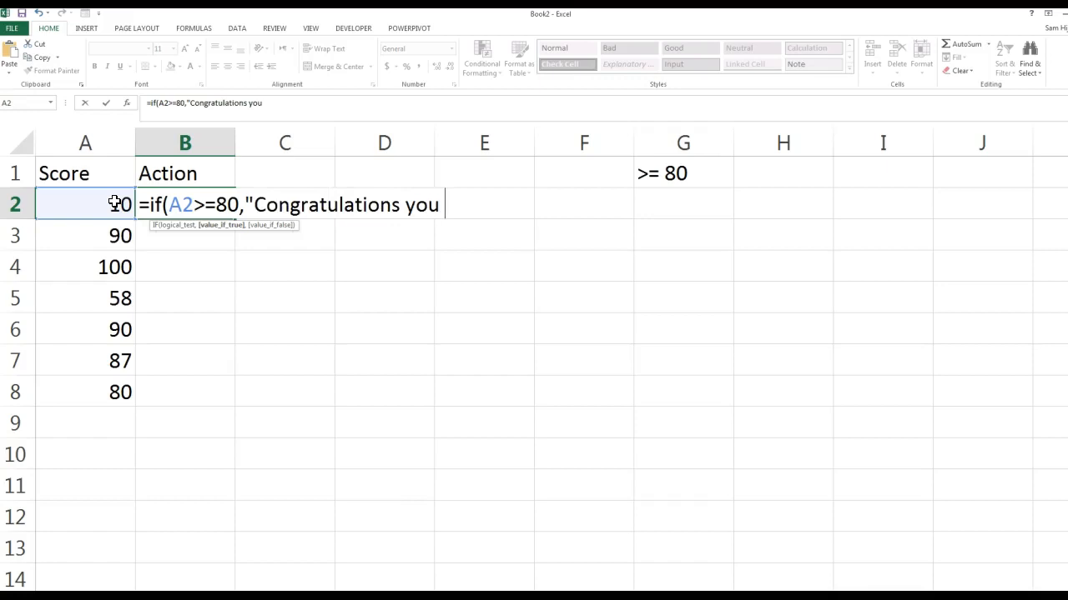
{"action": "type", "text": "passed"}
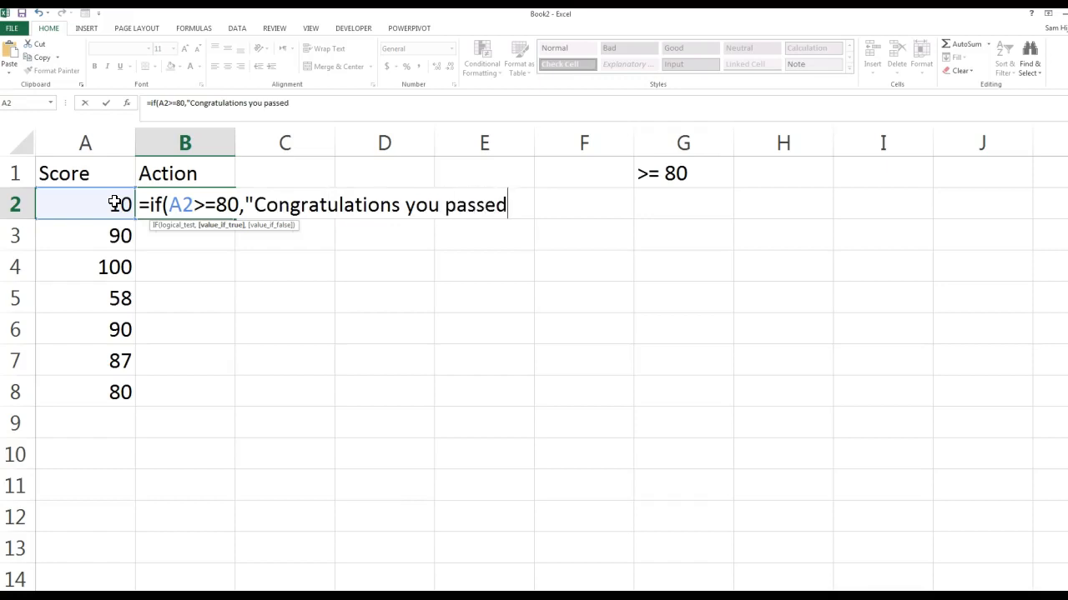
{"action": "type", "text": "\", \"Sorry"}
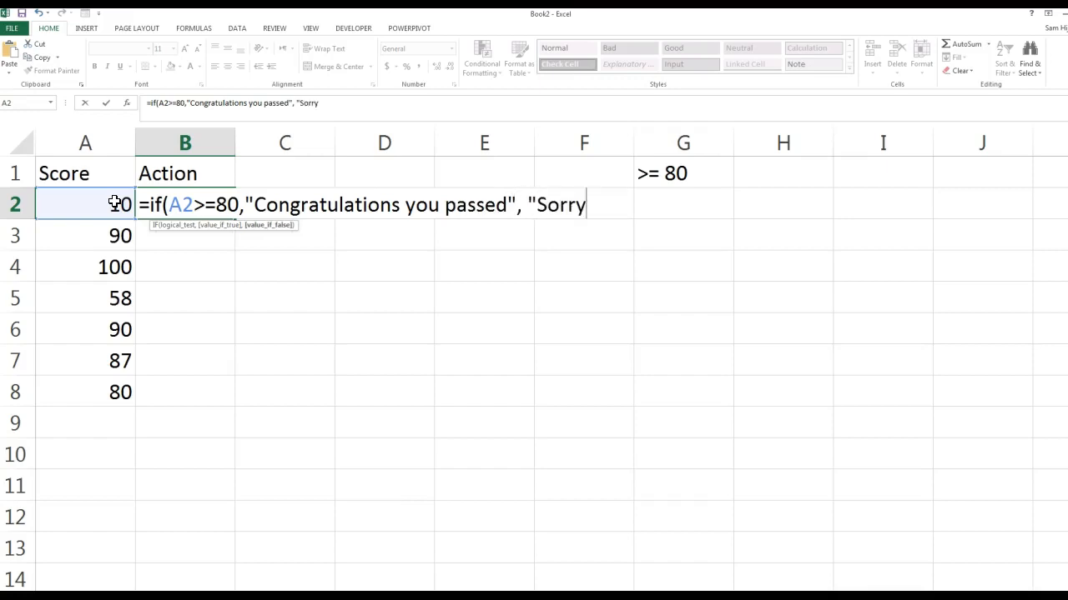
{"action": "type", "text": ", you failed\")"}
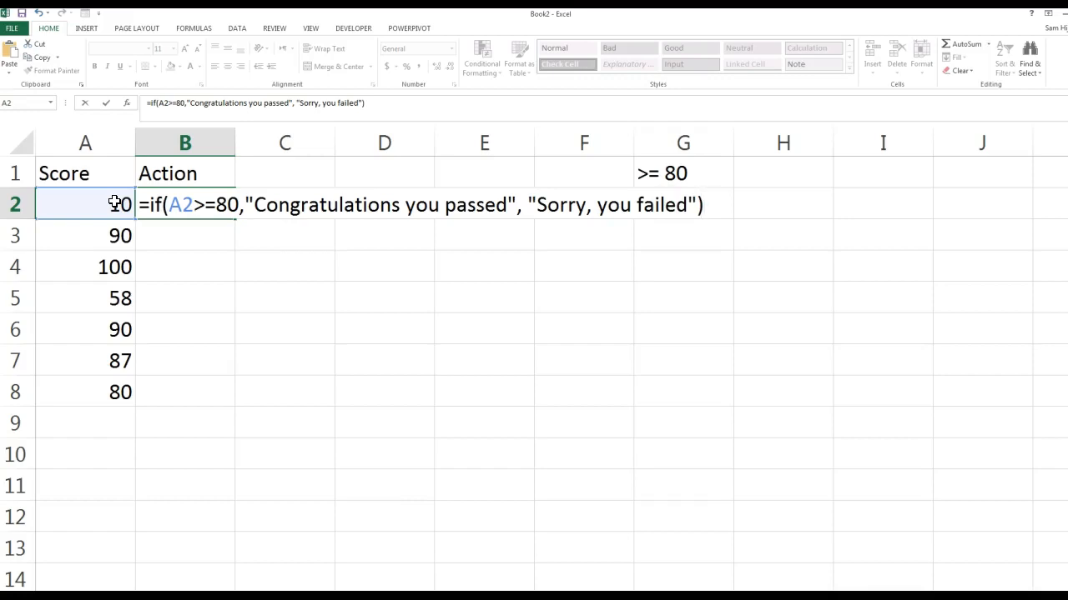
{"action": "key", "text": "ctrl+Return"}
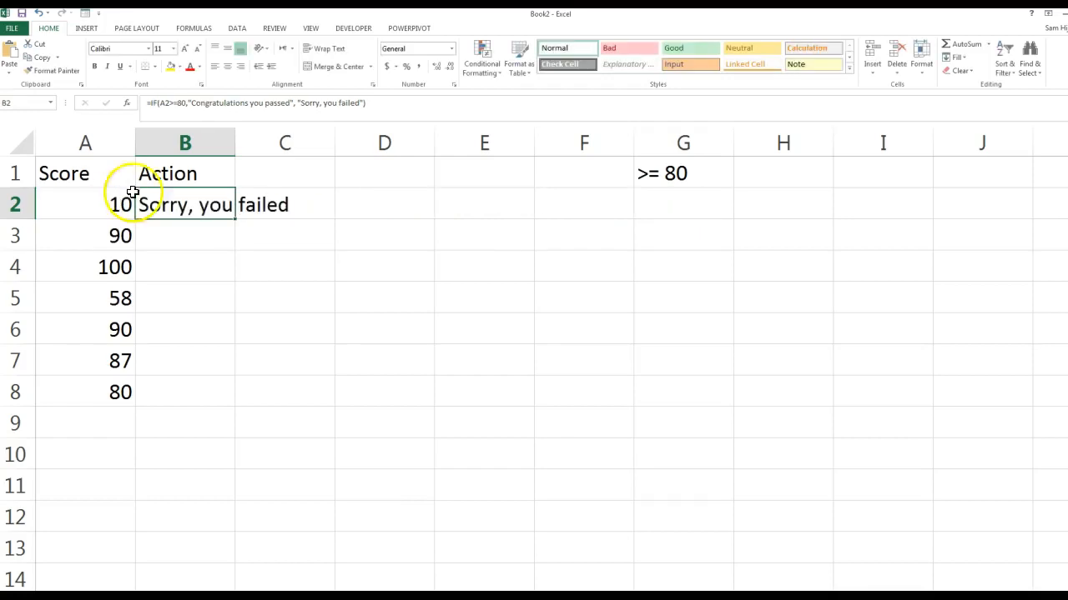
- Fill the IF formula from B2 down to B8 and widen column B to fit the messages
{"action": "double_click", "coordinate": [237, 219]}
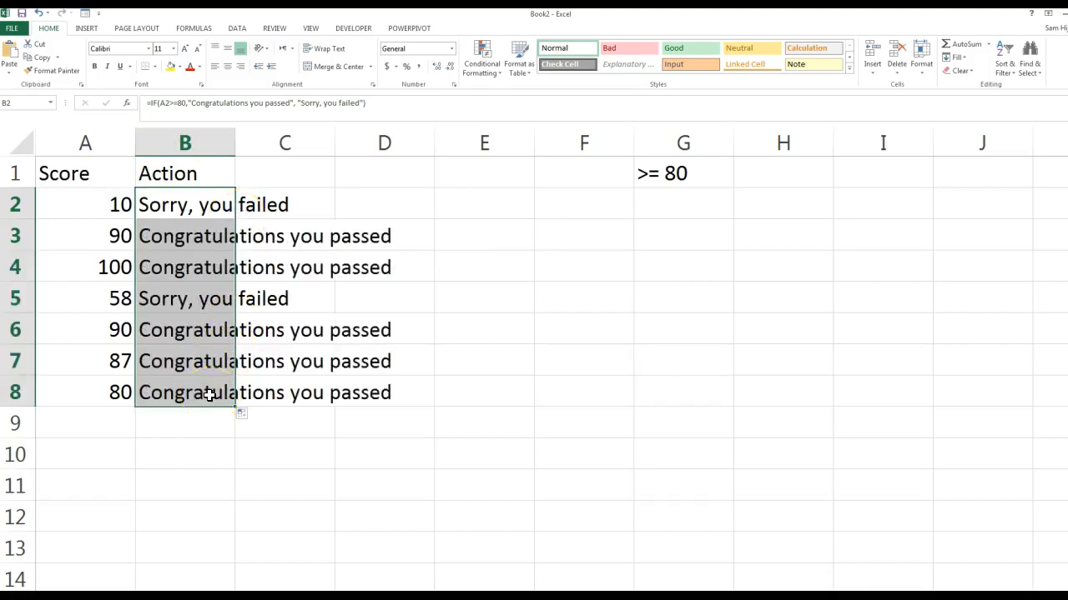
{"action": "left_click_drag", "start_coordinate": [236, 143], "coordinate": [302, 133]}
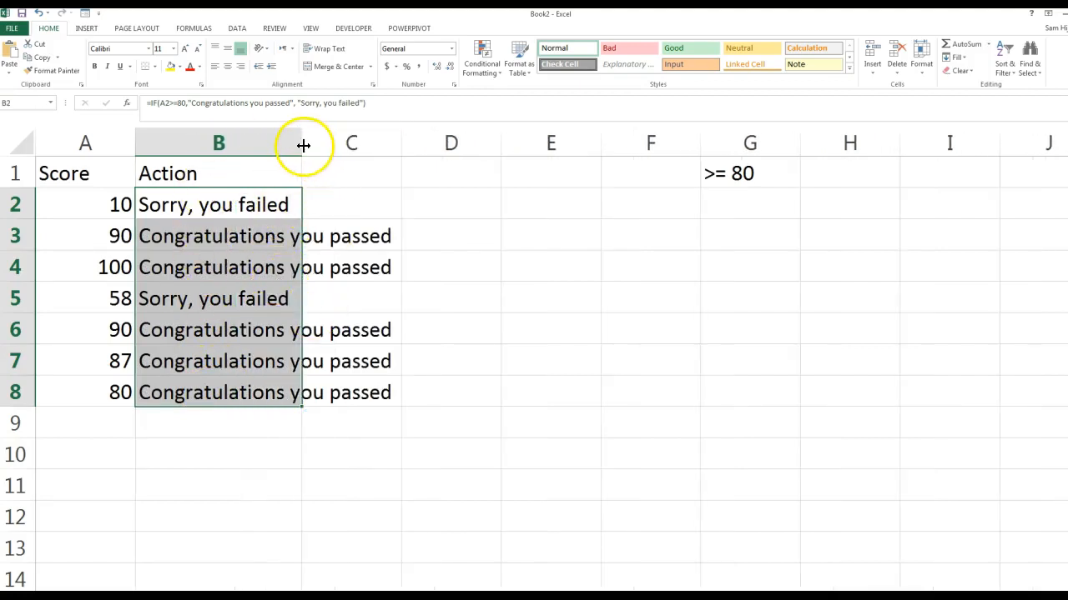
{"action": "double_click", "coordinate": [303, 145]}
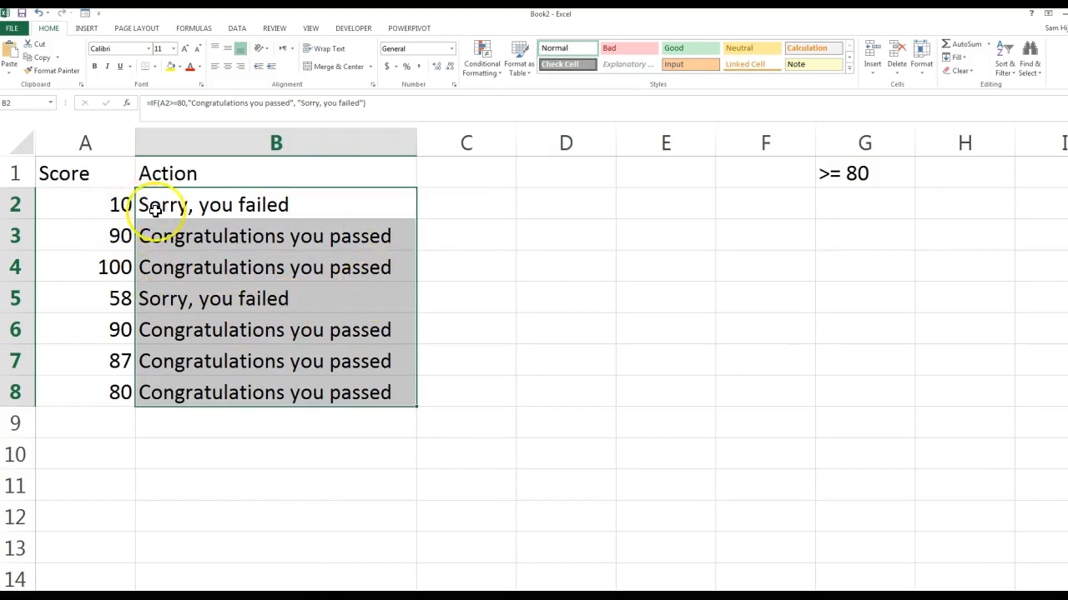
- Check the IF formula in B2, set the score in A2 to 89, and review the messages in B2:B8
{"action": "left_click", "coordinate": [181, 209]}
{"action": "double_click", "coordinate": [183, 209]}
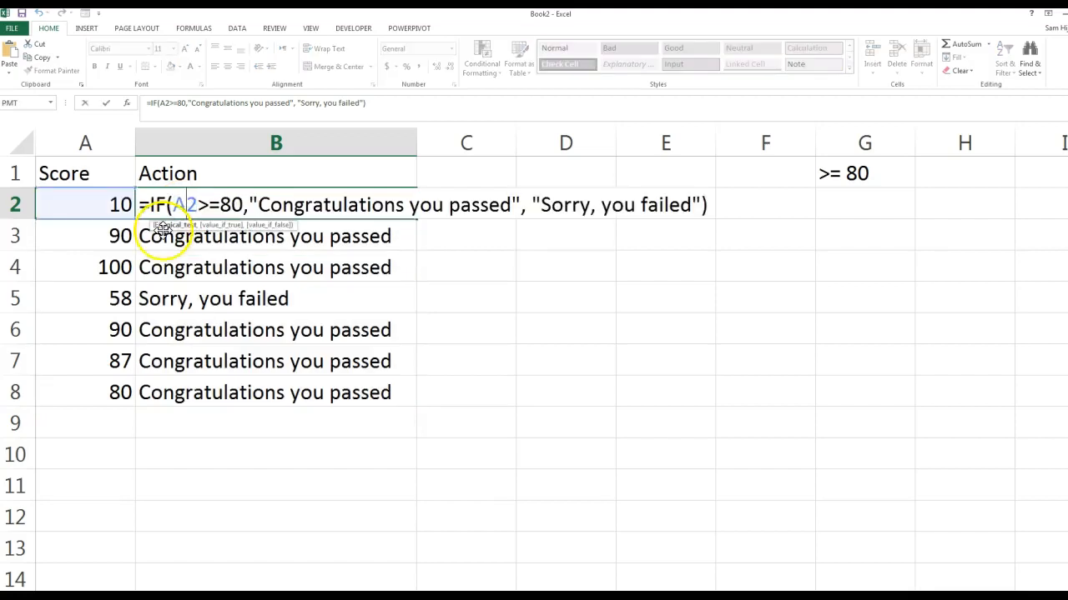
{"action": "key", "text": "Escape"}
{"action": "left_click", "coordinate": [117, 209]}
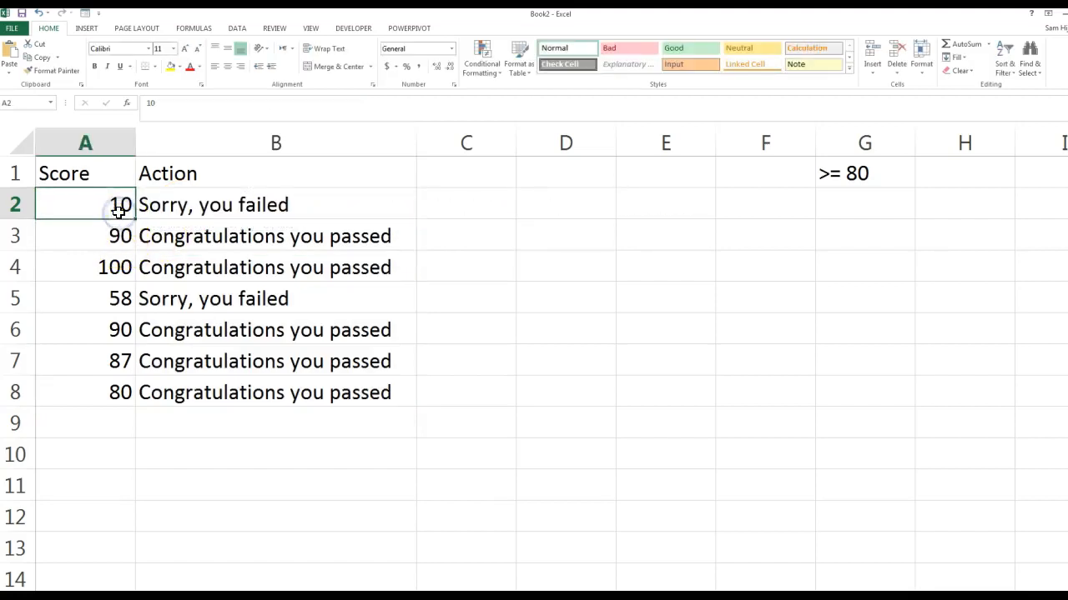
{"action": "type", "text": "89"}
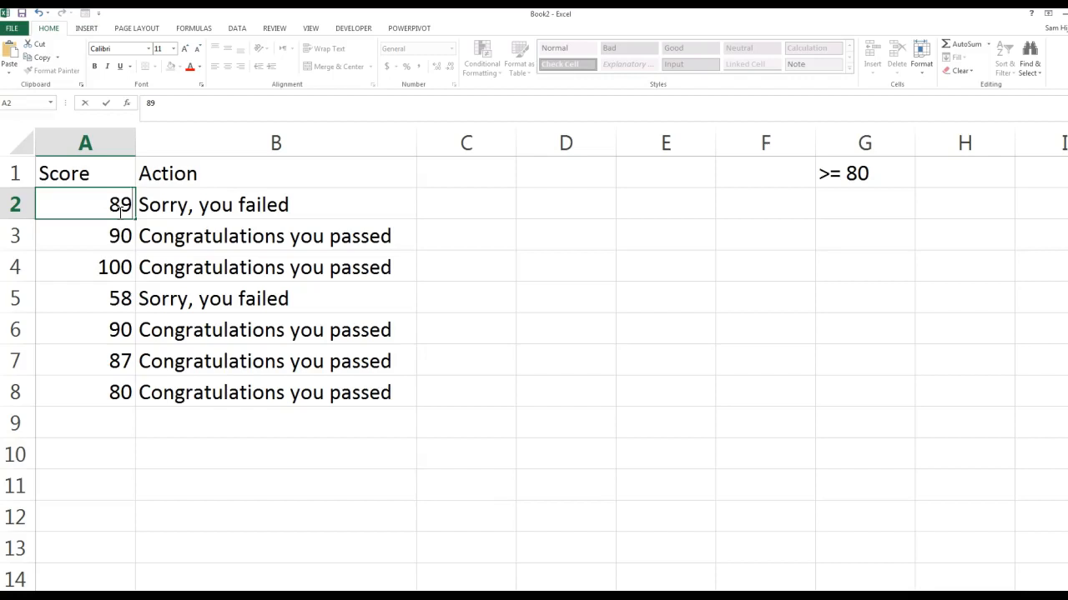
{"action": "key", "text": "Tab"}
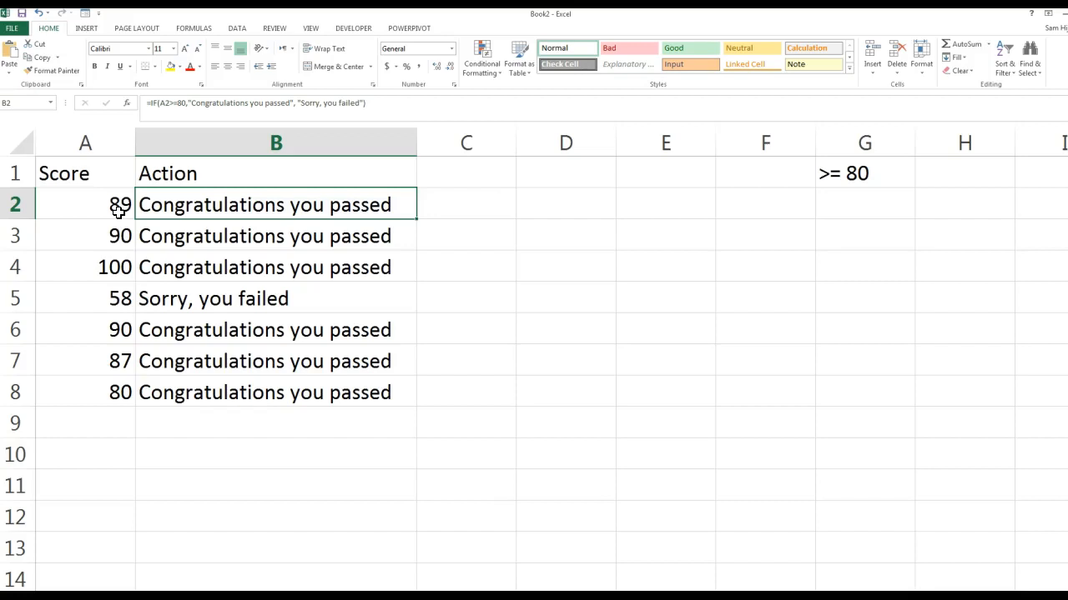
{"action": "left_click_drag", "start_coordinate": [170, 205], "coordinate": [193, 379]}
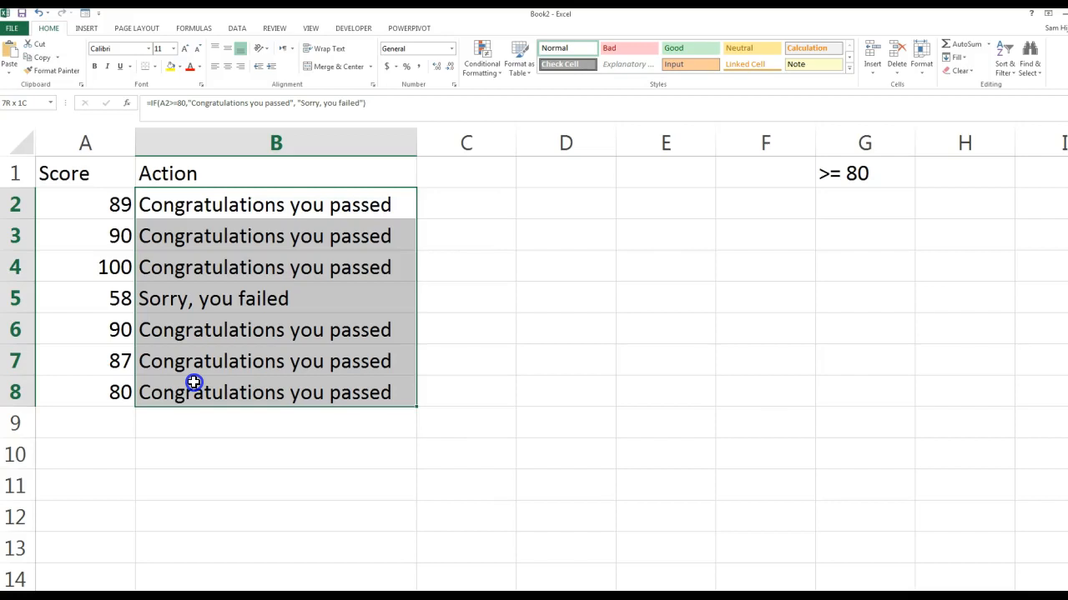
{"action": "left_click_drag", "start_coordinate": [193, 382], "coordinate": [192, 382]}
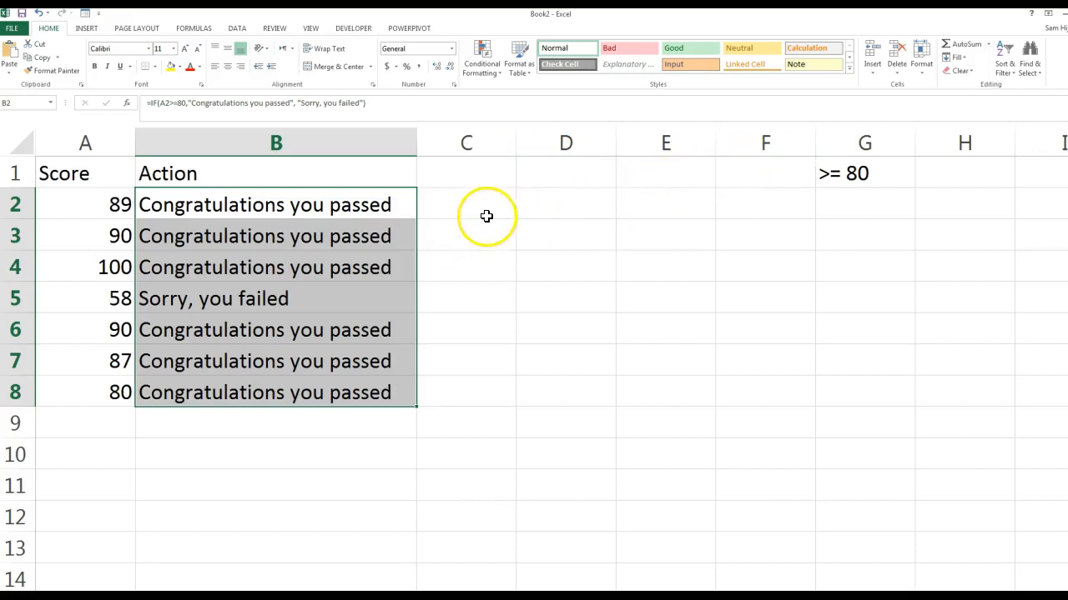
- Add the column heading Sale in D1
{"action": "left_click", "coordinate": [527, 185]}
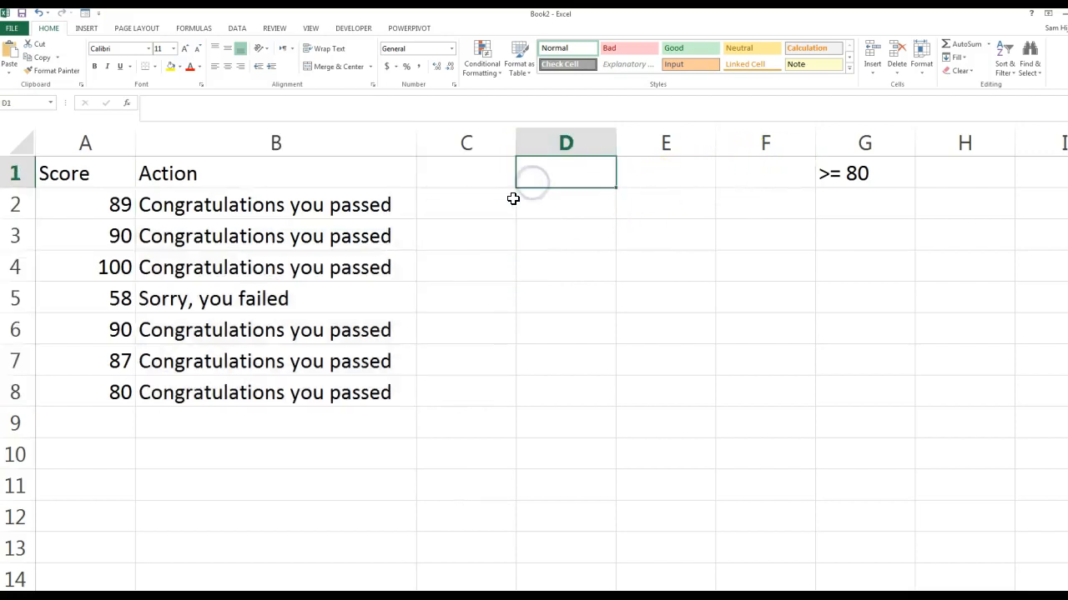
{"action": "type", "text": "A"}
{"action": "key", "text": "BackSpace"}
{"action": "type", "text": "S"}
{"action": "key", "text": "BackSpace"}
{"action": "type", "text": "Sale"}
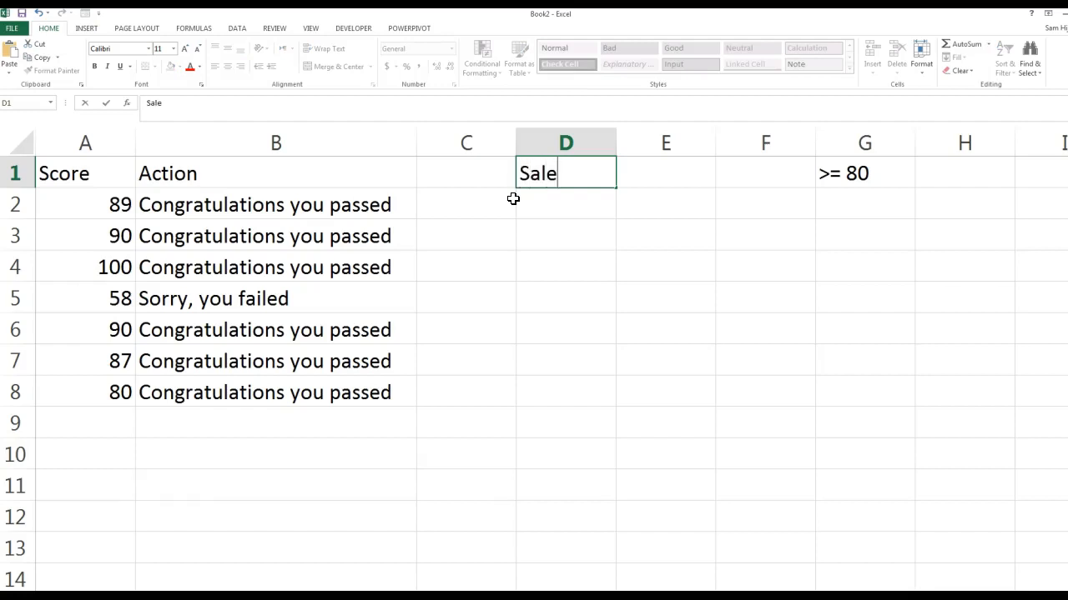
{"action": "key", "text": "Return"}
- Enter the sale amounts 904, 3490, 3434, 93, 93, 290 and 100 in D2:D8
{"action": "type", "text": "904"}
{"action": "key", "text": "Return"}
{"action": "type", "text": "3490"}
{"action": "key", "text": "Return"}
{"action": "type", "text": "3434"}
{"action": "key", "text": "Return"}
{"action": "type", "text": "93"}
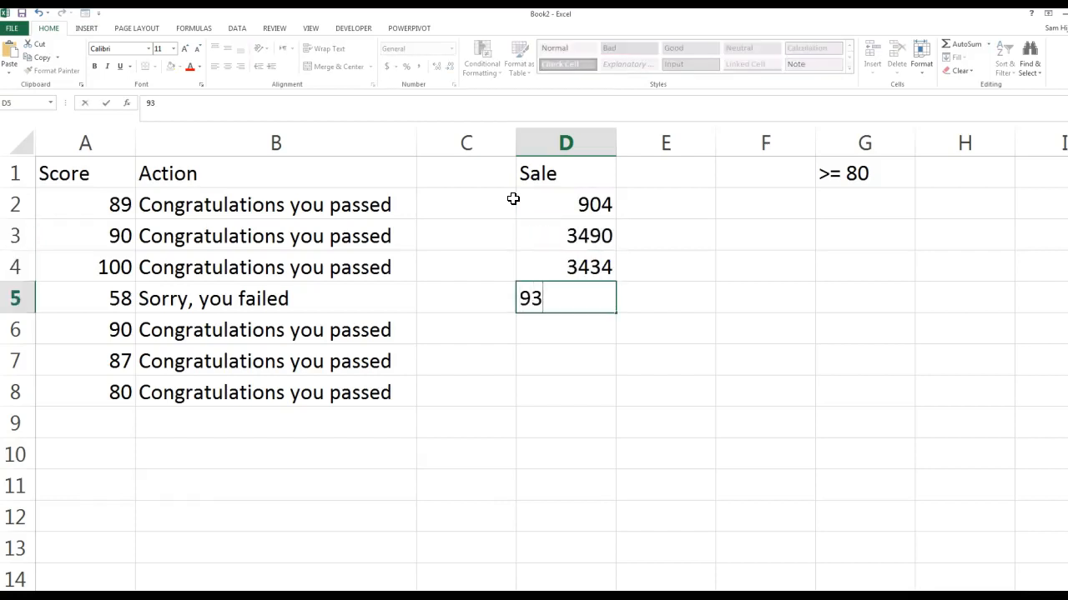
{"action": "key", "text": "Return"}
{"action": "type", "text": "93"}
{"action": "key", "text": "Return"}
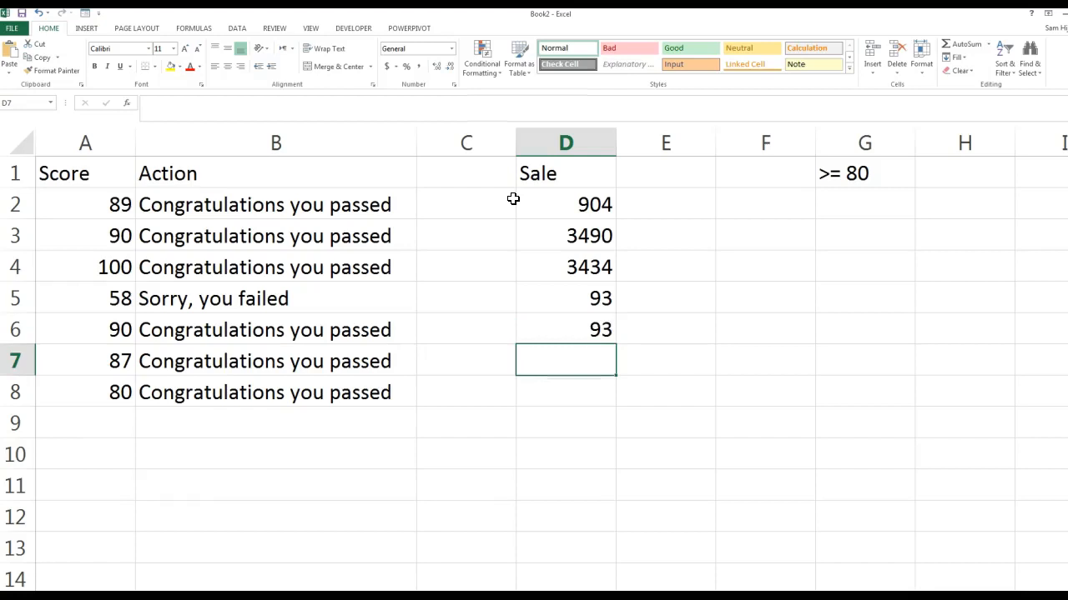
{"action": "type", "text": "290"}
{"action": "key", "text": "Return"}
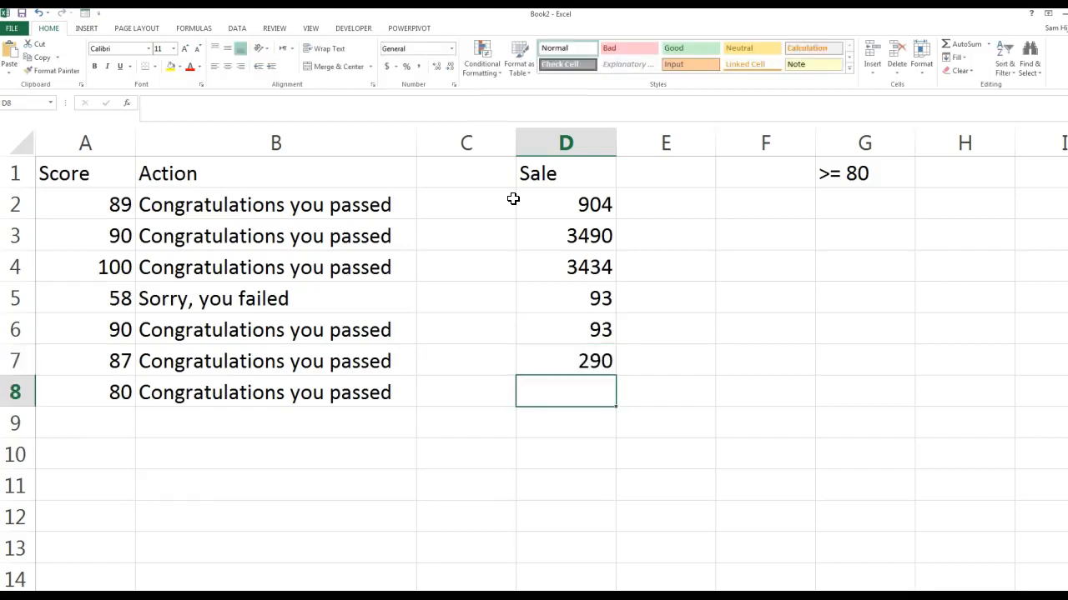
{"action": "type", "text": "100"}
{"action": "key", "text": "Return"}
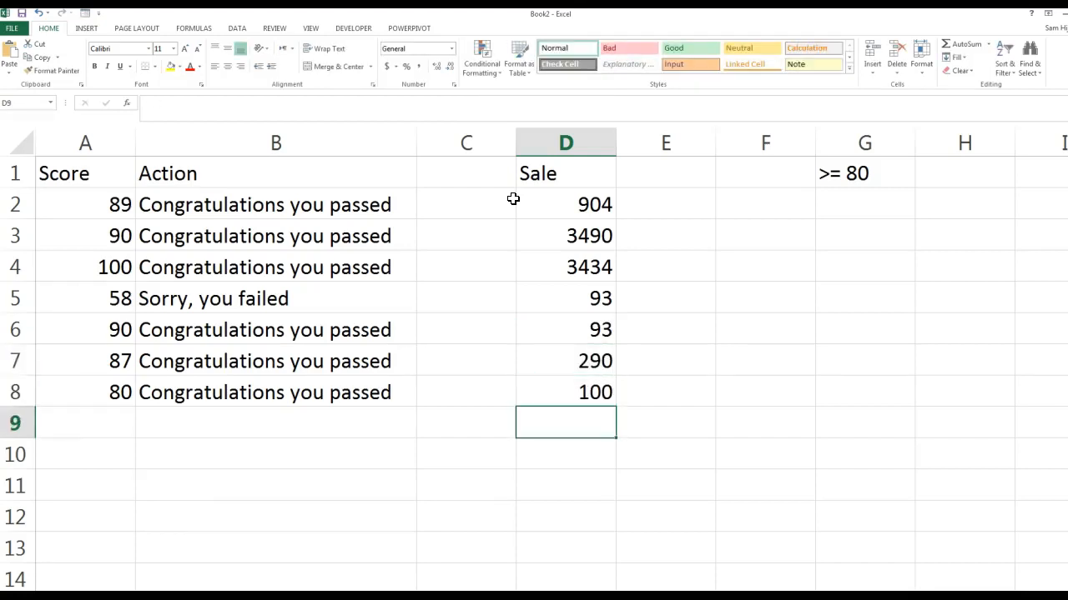
- Format the sales in D2:D8 as dollar accounting amounts and add the heading Discount in E1
{"action": "left_click_drag", "start_coordinate": [583, 202], "coordinate": [586, 375]}
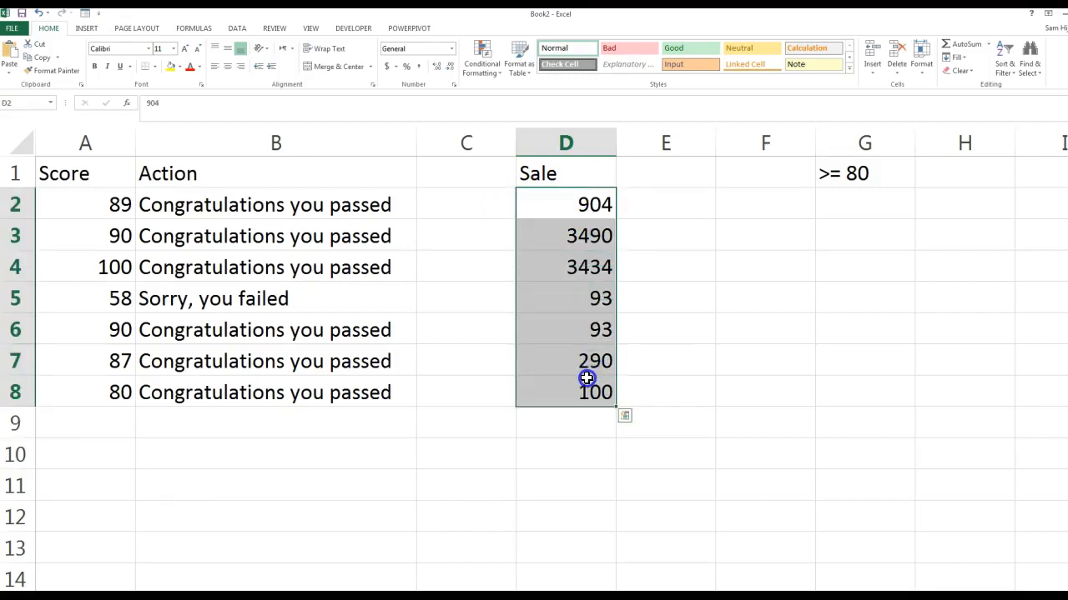
{"action": "left_click", "coordinate": [386, 66]}
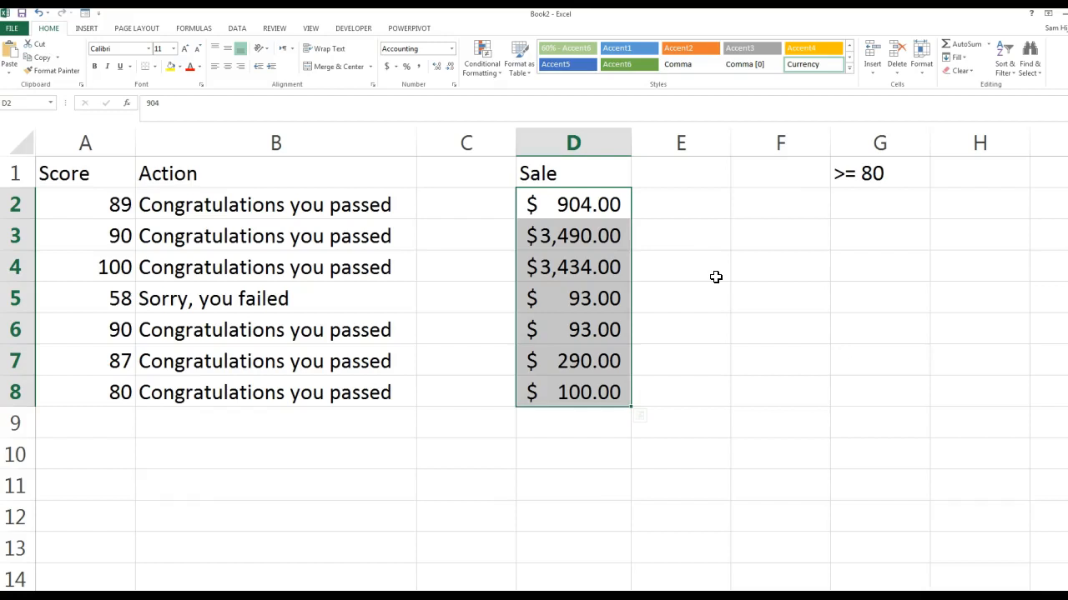
{"action": "left_click", "coordinate": [684, 182]}
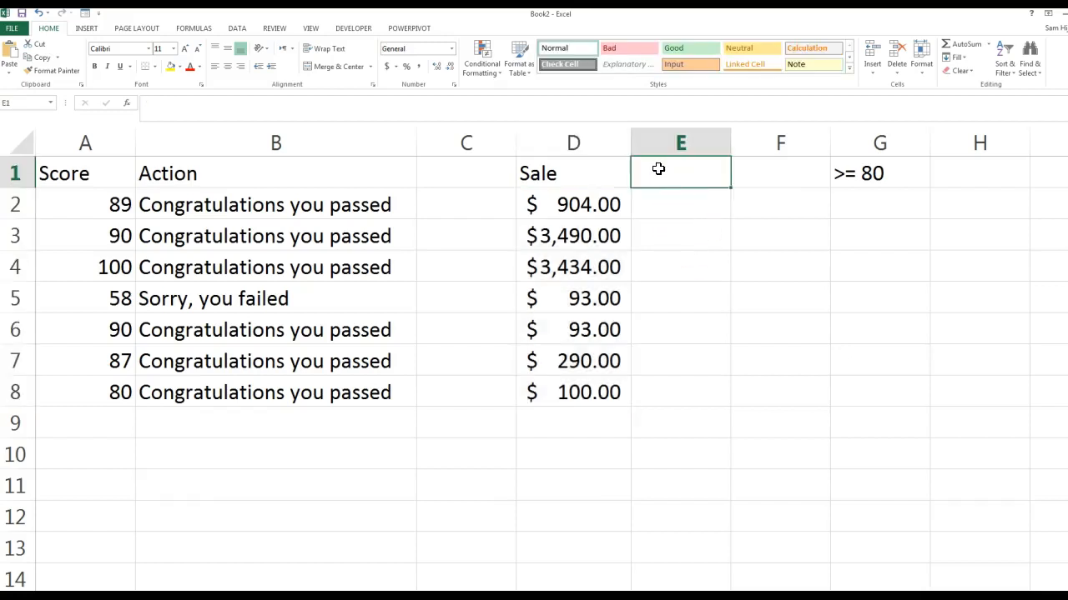
{"action": "type", "text": "Discount"}
{"action": "key", "text": "Return"}
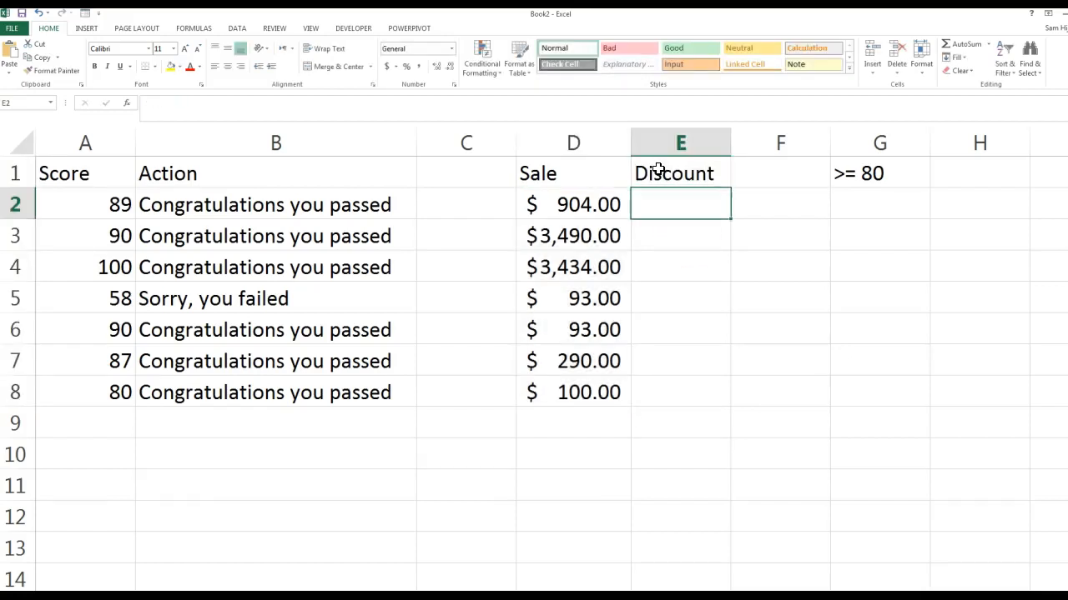
- Enter the formula =IF(D2>=500,10%,5%) in E2 and keep that cell selected
{"action": "type", "text": "=if("}
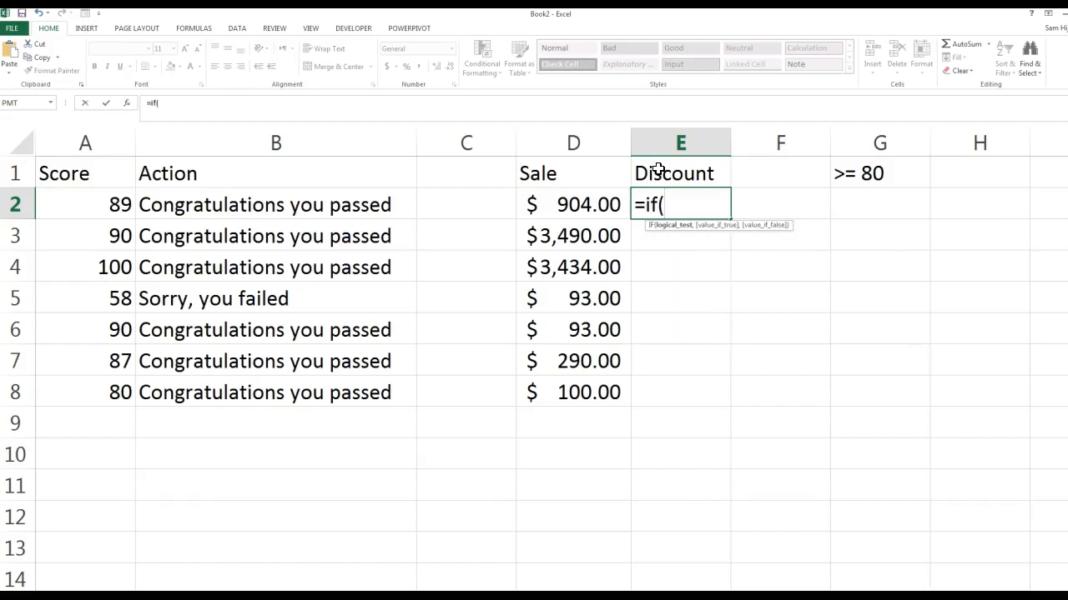
{"action": "left_click", "coordinate": [603, 206]}
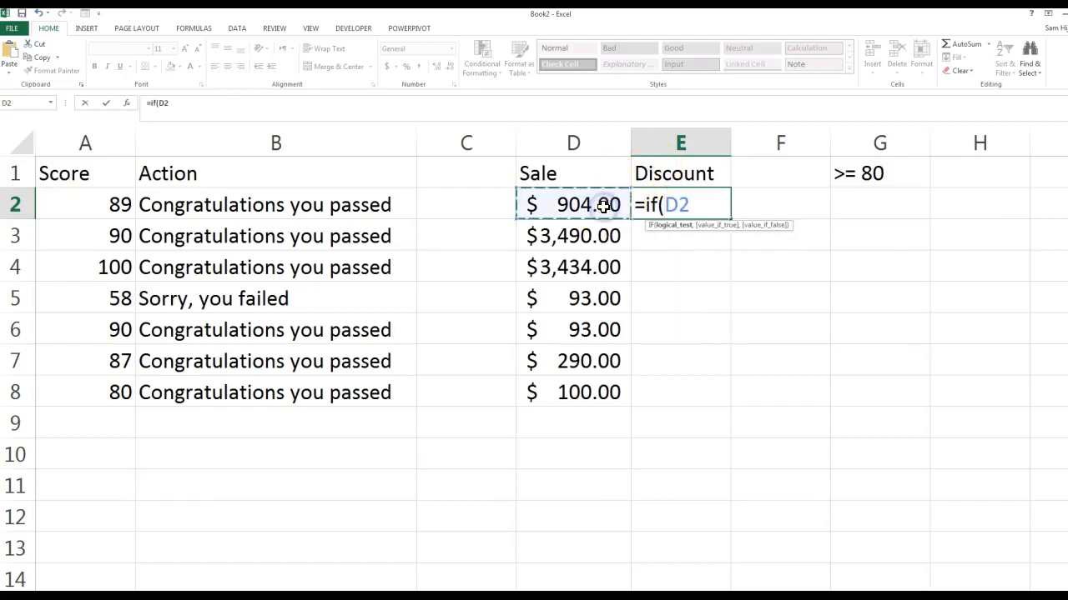
{"action": "type", "text": ">"}
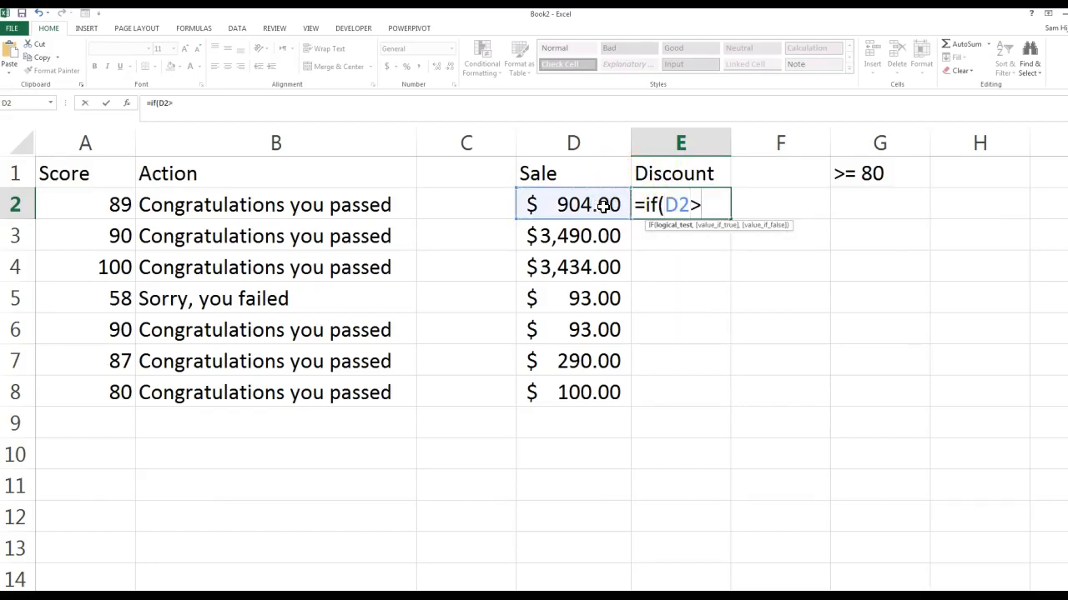
{"action": "type", "text": "=500,"}
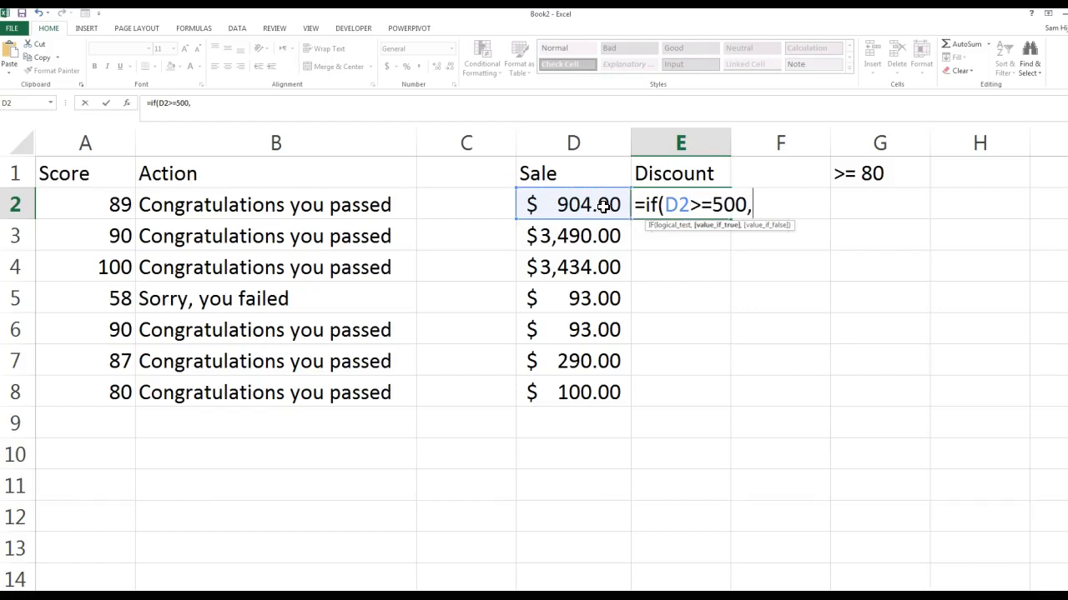
{"action": "type", "text": "10%,5"}
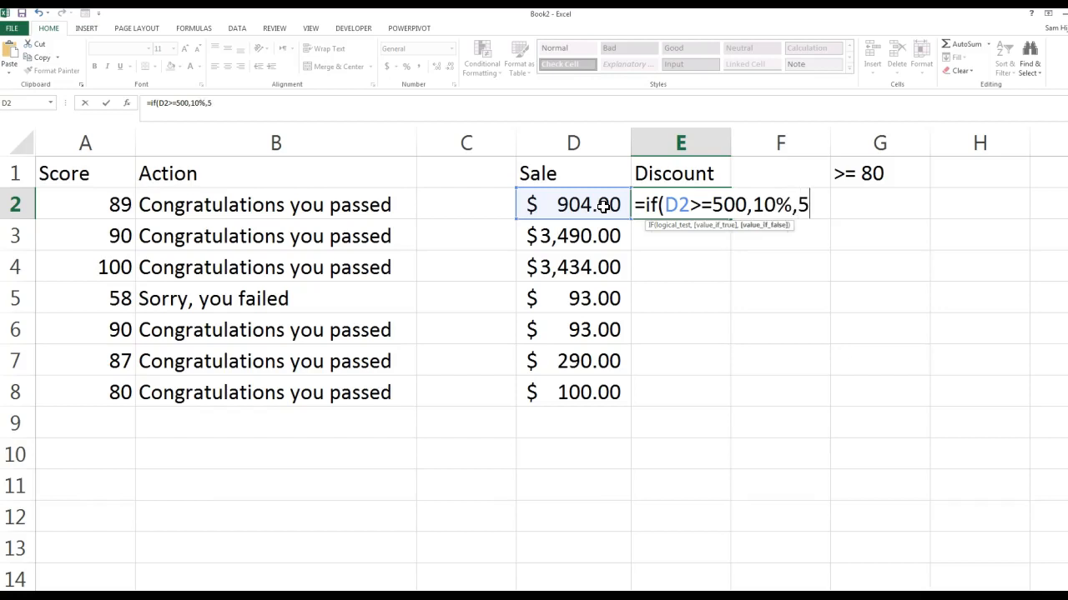
{"action": "type", "text": "%)"}
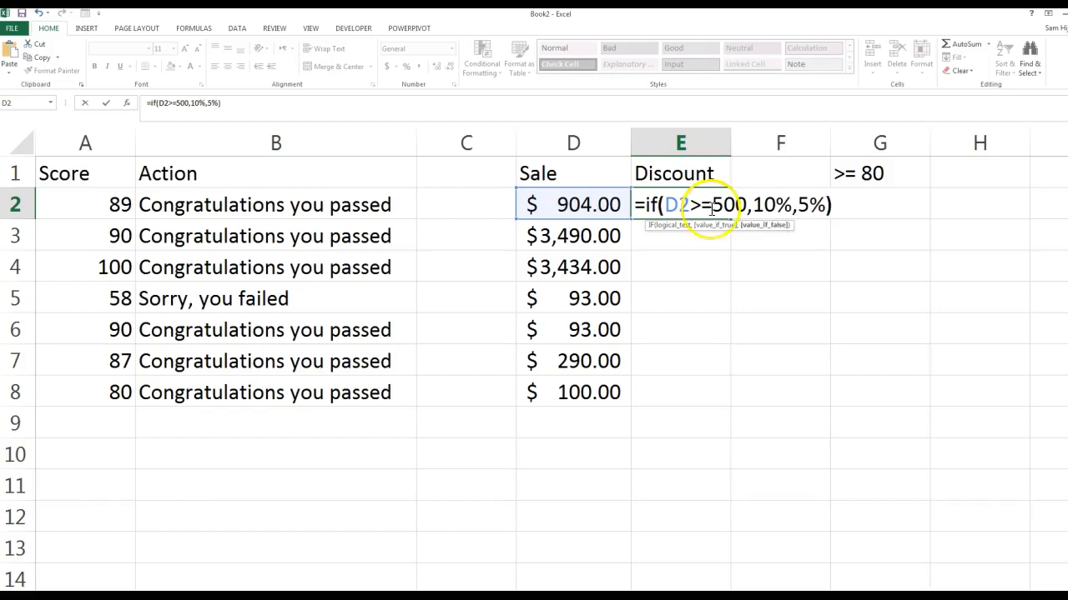
{"action": "left_click_drag", "start_coordinate": [791, 207], "coordinate": [821, 207]}
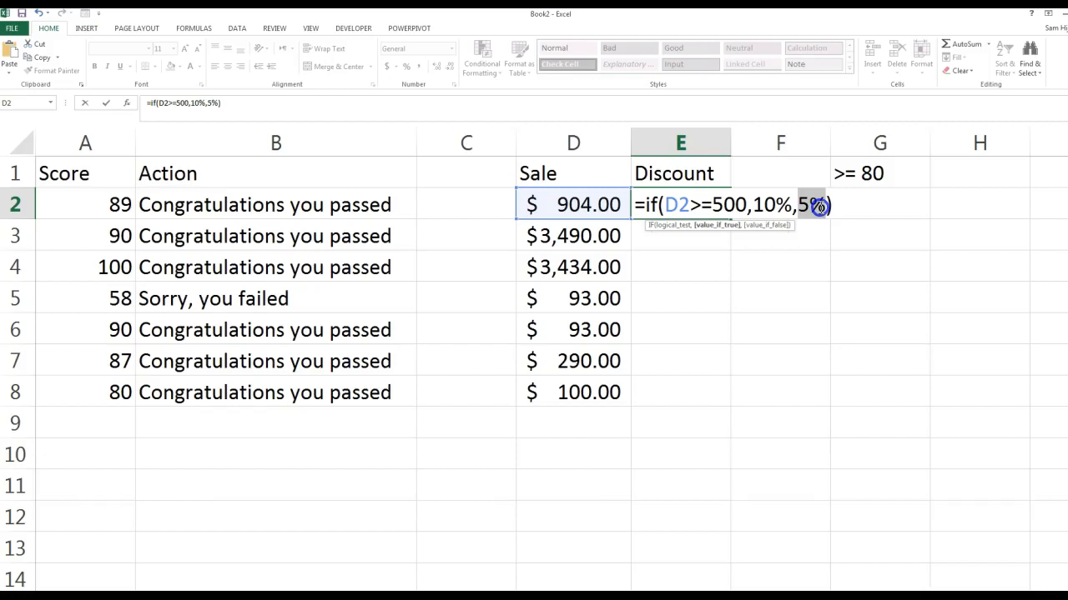
{"action": "left_click_drag", "start_coordinate": [819, 207], "coordinate": [821, 207]}
{"action": "key", "text": "ctrl+Return"}
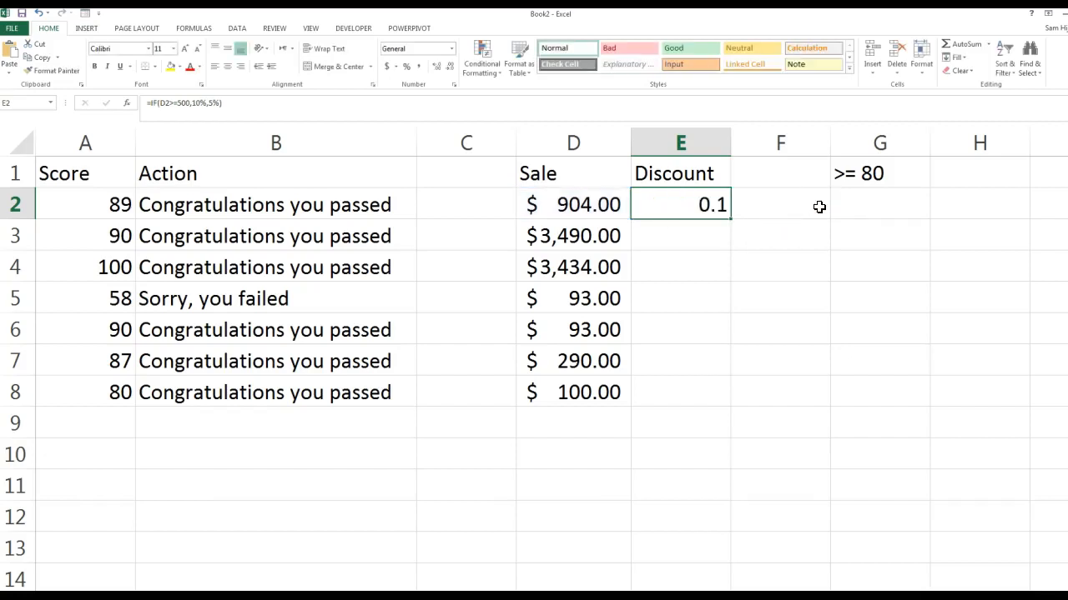
- Fill the discount formula down to E8 and format E2:E8 as percentages with two decimal places
{"action": "left_click_drag", "start_coordinate": [733, 219], "coordinate": [715, 398]}
{"action": "left_click", "coordinate": [407, 67]}
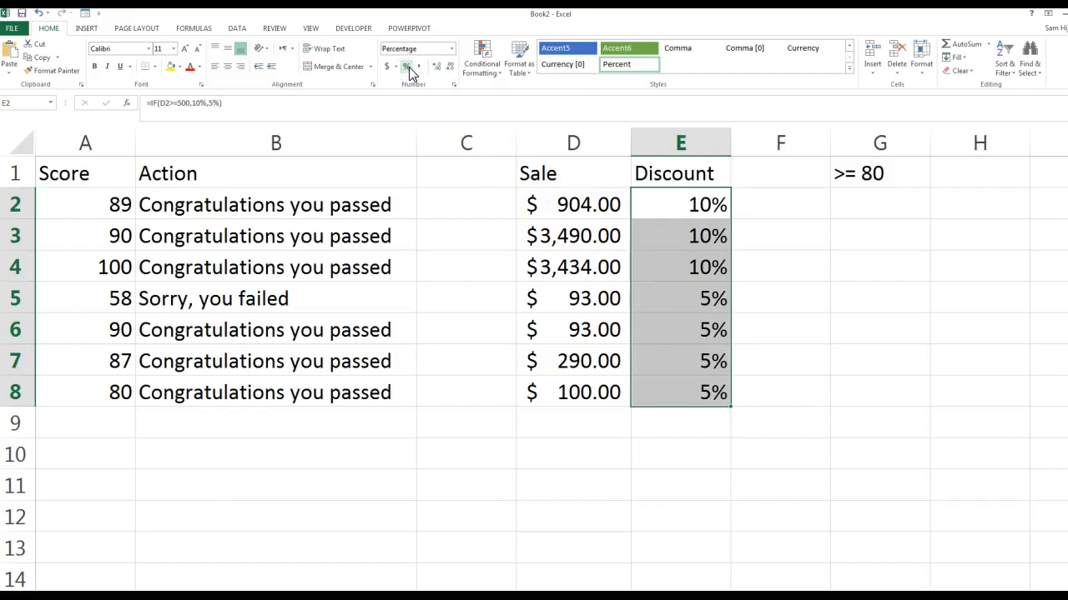
{"action": "left_click", "coordinate": [439, 69]}
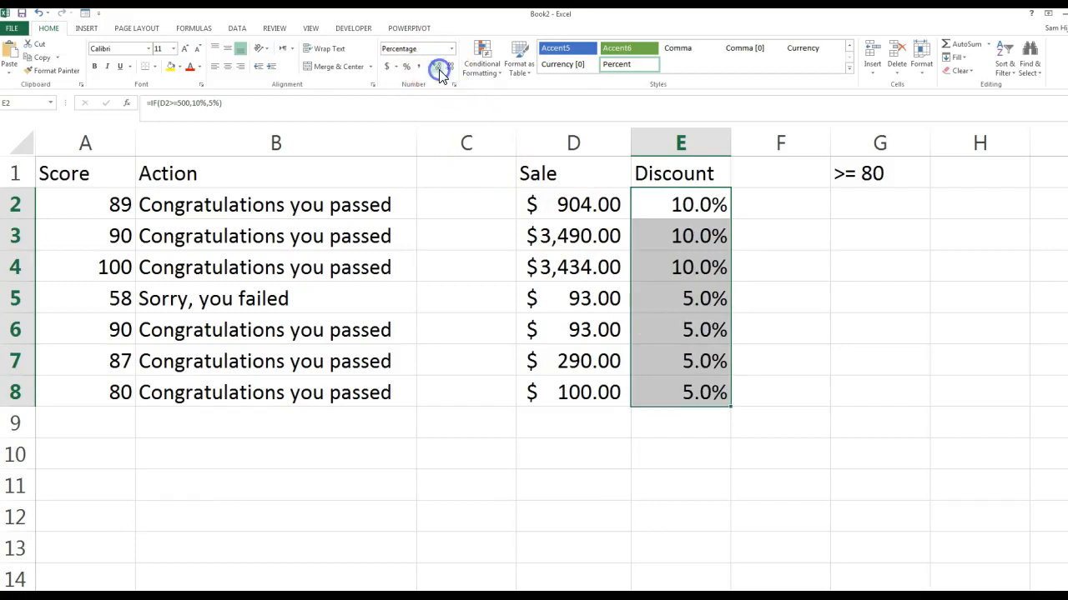
{"action": "left_click", "coordinate": [438, 69]}
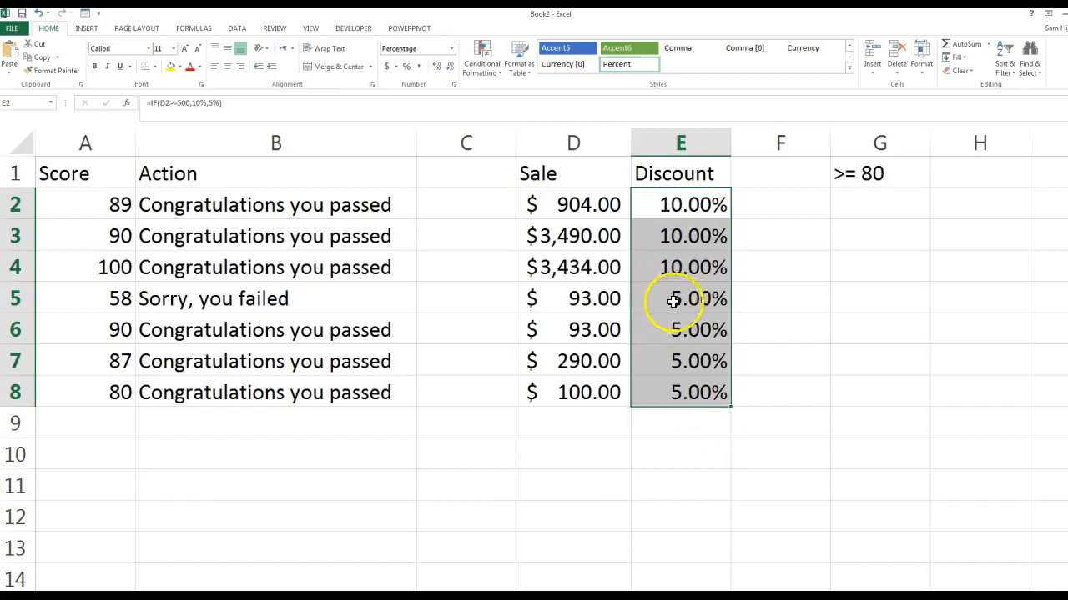
- Add the column heading "Discounted Amoutn" in F1, next to Discount
{"action": "left_click", "coordinate": [779, 175]}
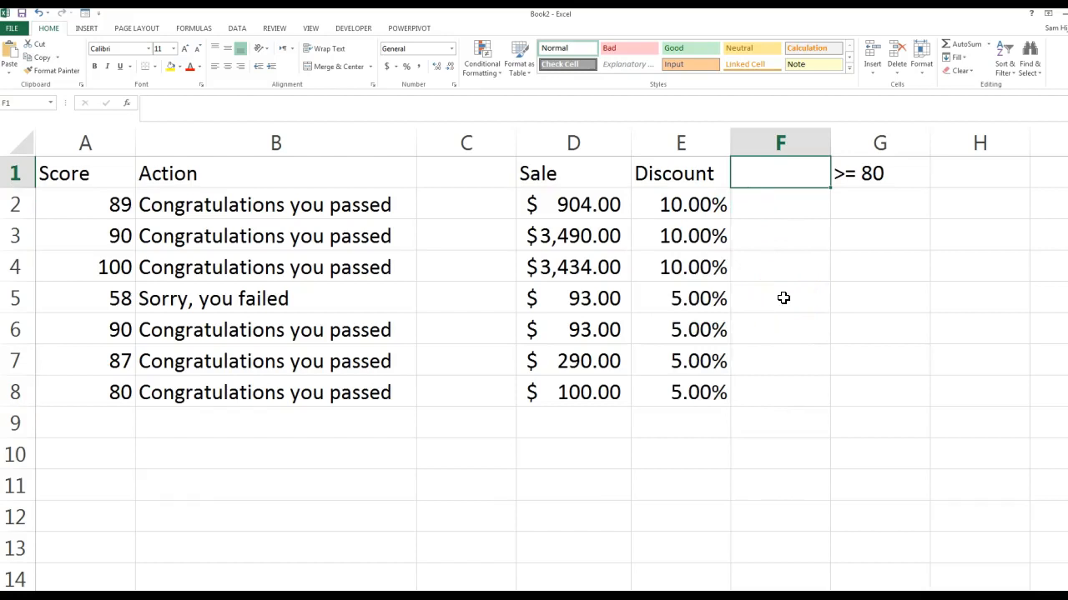
{"action": "type", "text": "A"}
{"action": "key", "text": "BackSpace"}
{"action": "type", "text": "Dicount"}
{"action": "key", "text": "BackSpace"}
{"action": "key", "text": "BackSpace"}
{"action": "key", "text": "BackSpace"}
{"action": "key", "text": "BackSpace"}
{"action": "key", "text": "BackSpace"}
{"action": "type", "text": "scounted Amoutn"}
{"action": "left_click", "coordinate": [791, 338]}
- Wrap the heading text in F1 and widen column F so the word Discounted fits on one line
{"action": "left_click", "coordinate": [793, 175]}
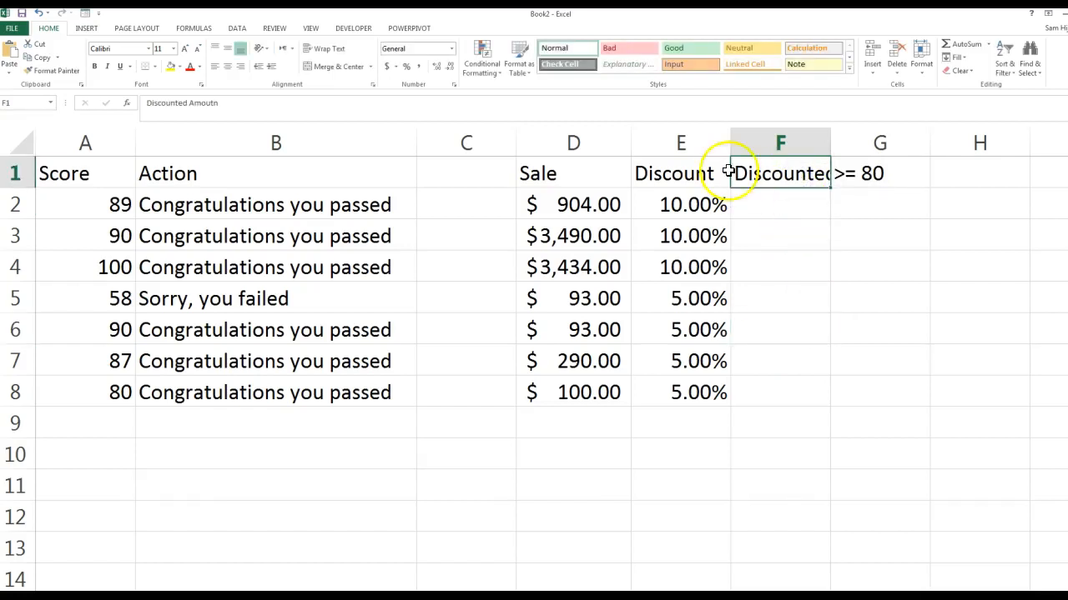
{"action": "left_click", "coordinate": [324, 50]}
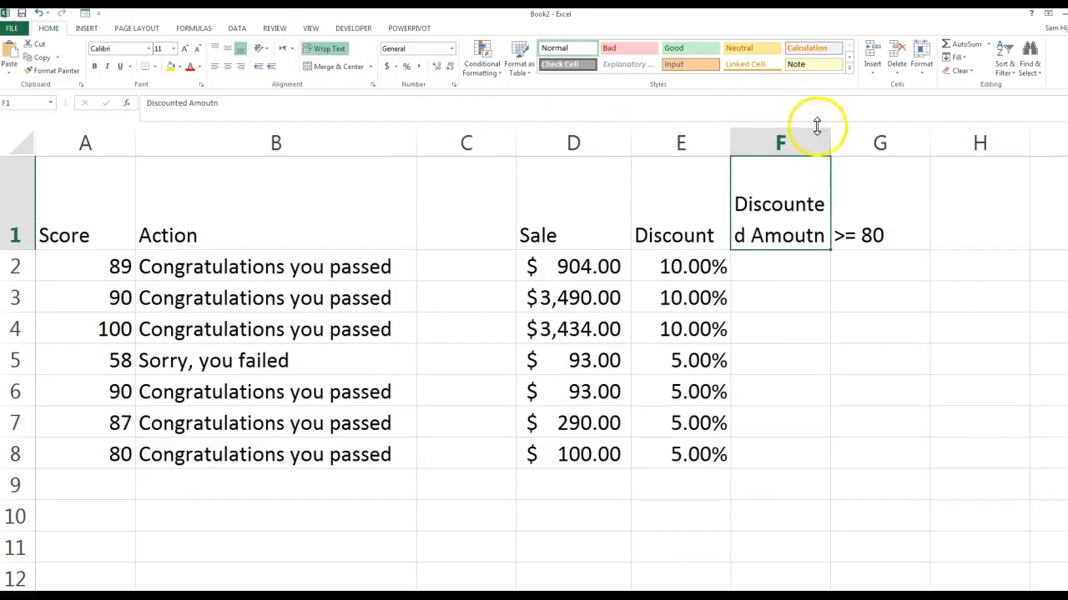
{"action": "left_click_drag", "start_coordinate": [829, 143], "coordinate": [852, 142]}
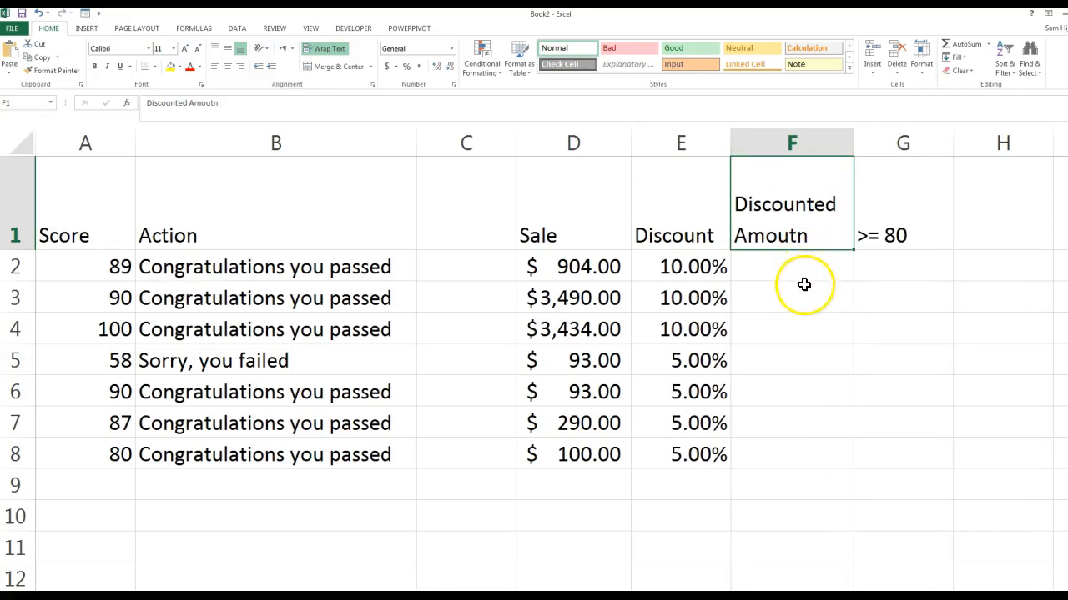
- Enter the formula =D2*E2 in F2 and fill it down to F8
{"action": "left_click", "coordinate": [801, 273]}
{"action": "type", "text": "="}
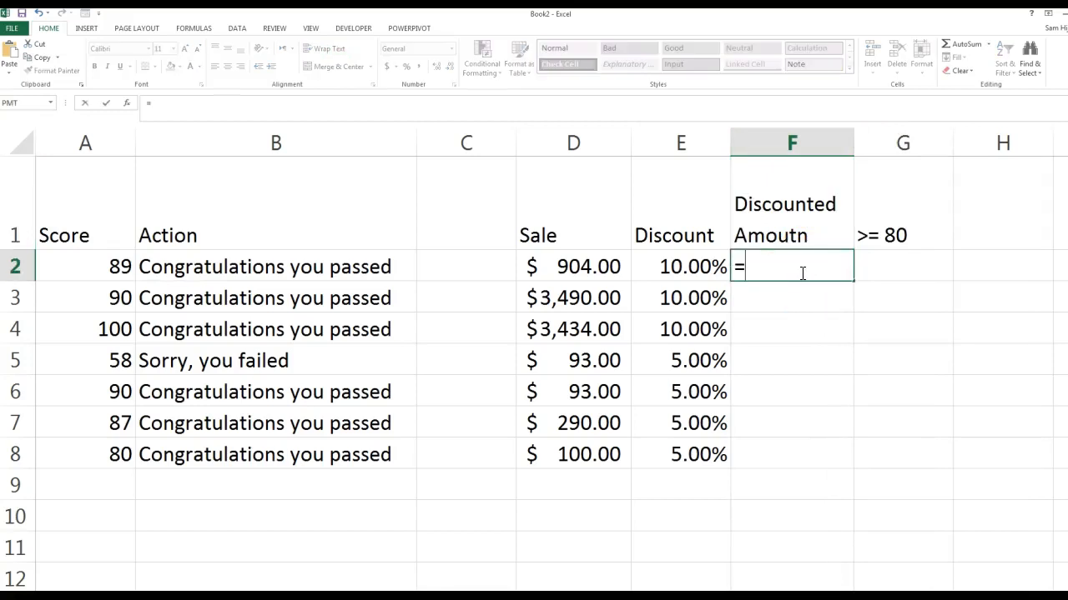
{"action": "left_click", "coordinate": [594, 268]}
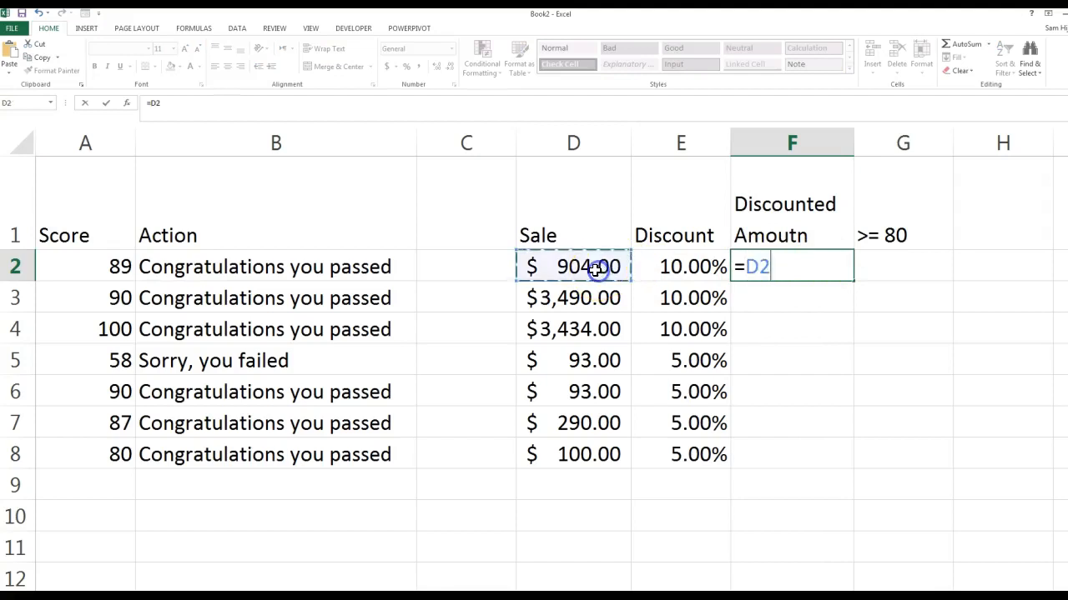
{"action": "type", "text": "*"}
{"action": "left_click", "coordinate": [665, 266]}
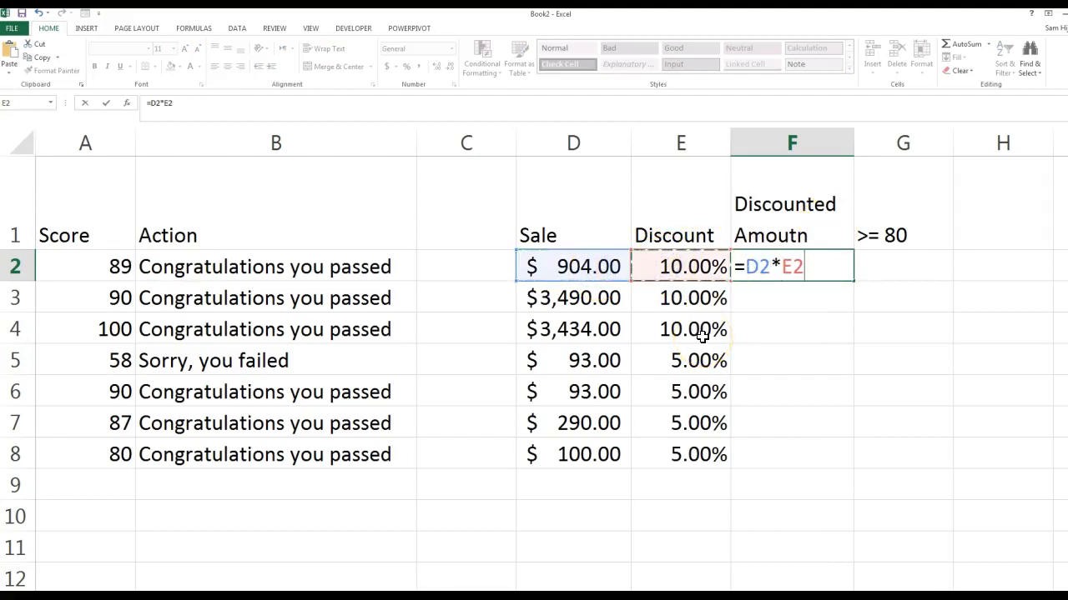
{"action": "key", "text": "ctrl+Return"}
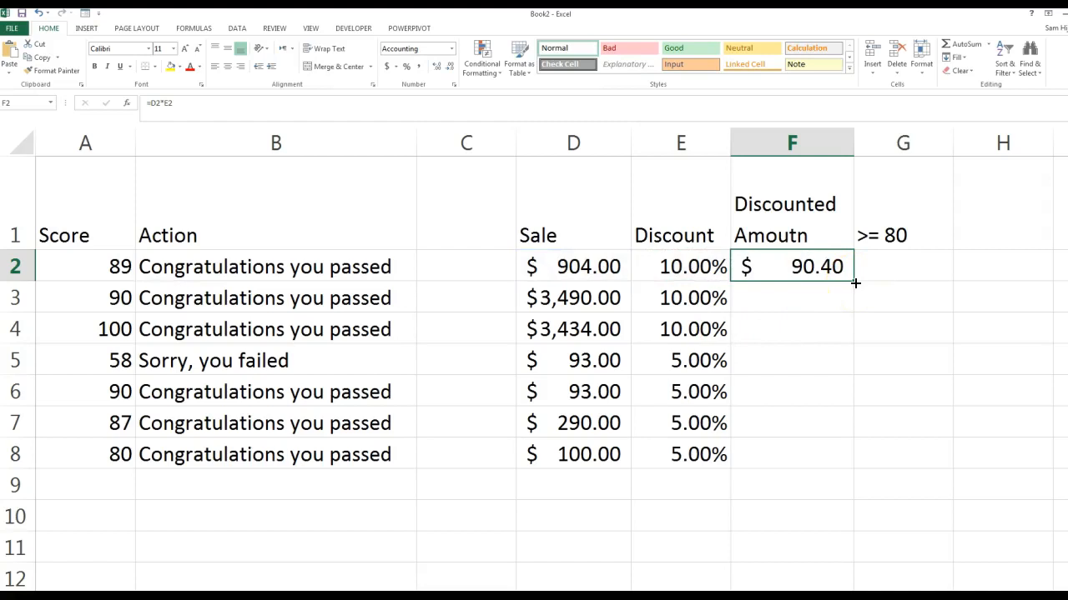
{"action": "left_click_drag", "start_coordinate": [855, 284], "coordinate": [845, 467]}
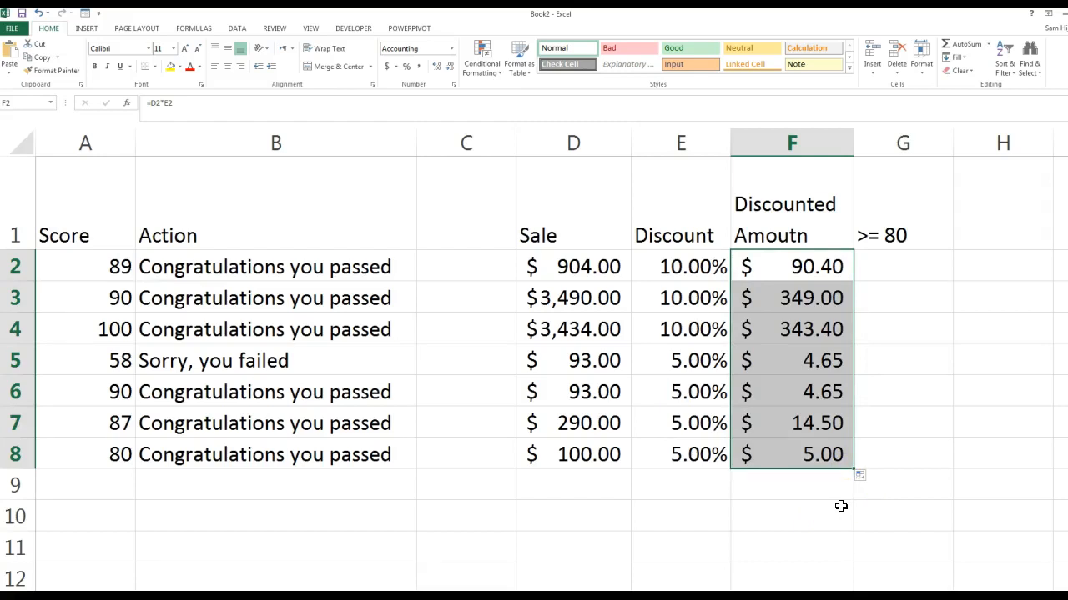
- Examine the formulas behind F2 and E2, leaving both cells as they are
{"action": "left_click", "coordinate": [790, 268]}
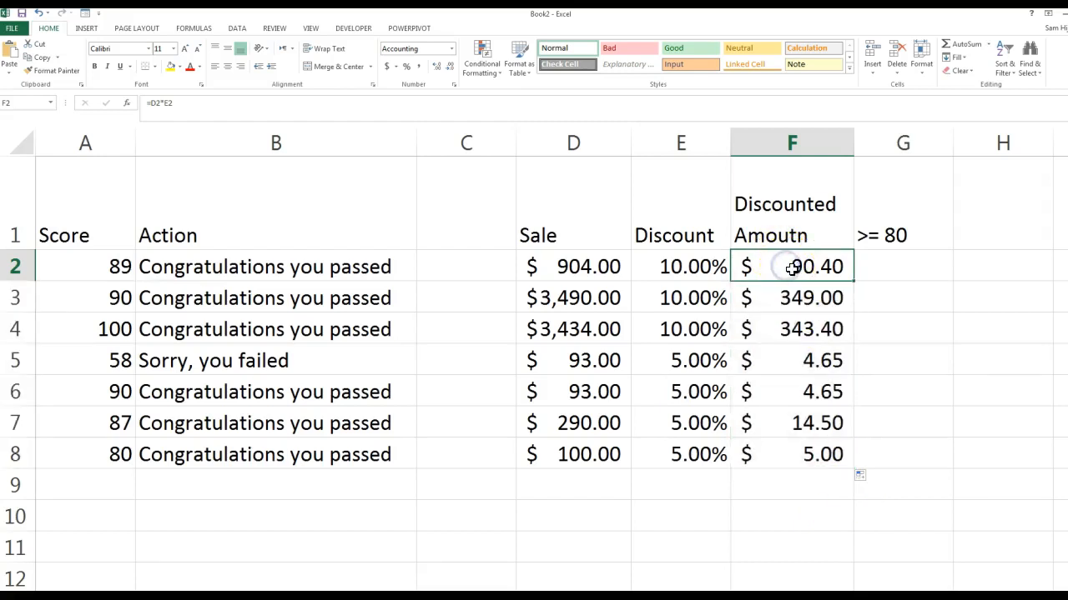
{"action": "left_click", "coordinate": [706, 266]}
{"action": "double_click", "coordinate": [708, 269]}
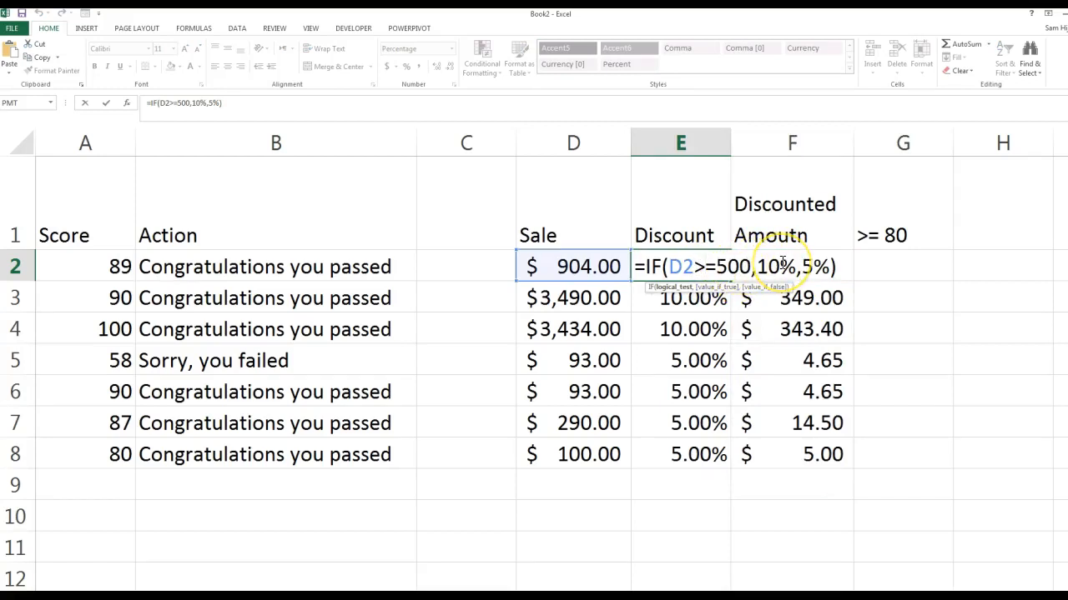
{"action": "key", "text": "Escape"}
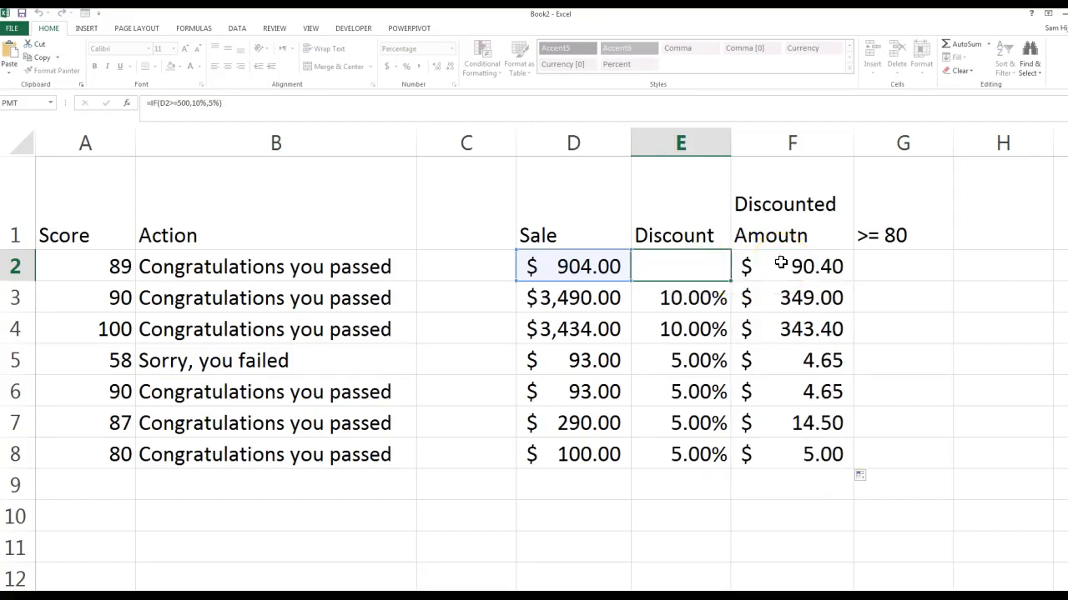
- Clear the ">= 80" note from G1 and copy the heading in F1 across into G1
{"action": "left_click", "coordinate": [893, 234]}
{"action": "key", "text": "BackSpace"}
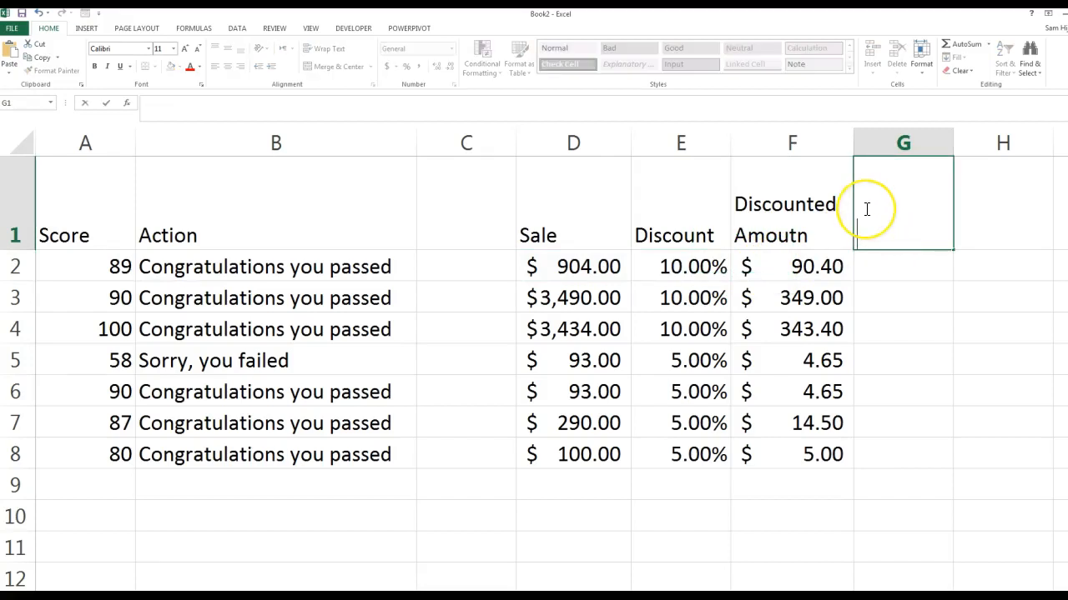
{"action": "left_click", "coordinate": [756, 207]}
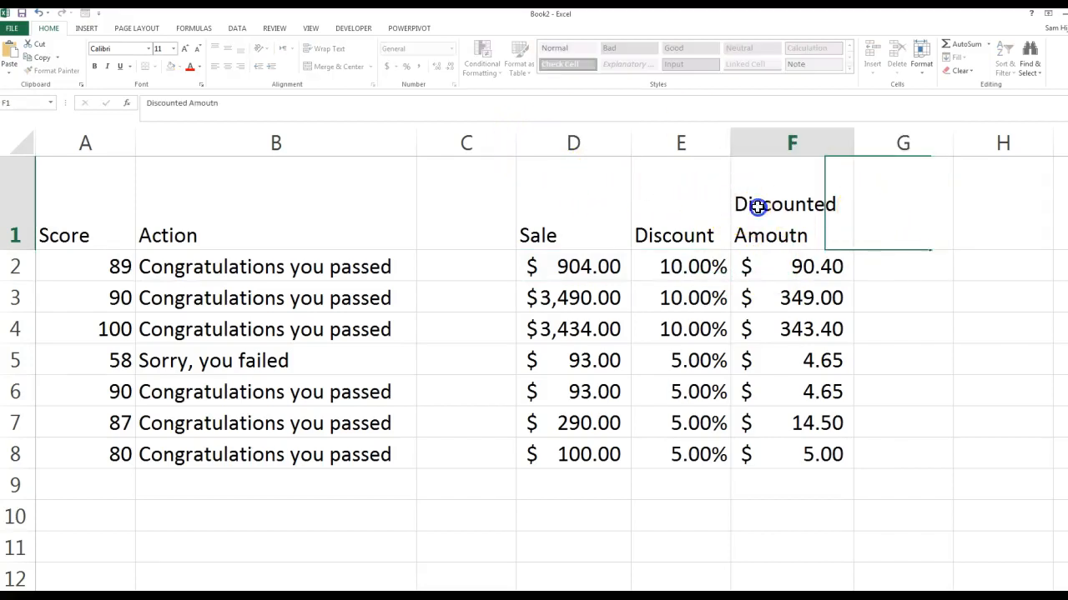
{"action": "left_click_drag", "start_coordinate": [853, 247], "coordinate": [924, 239]}
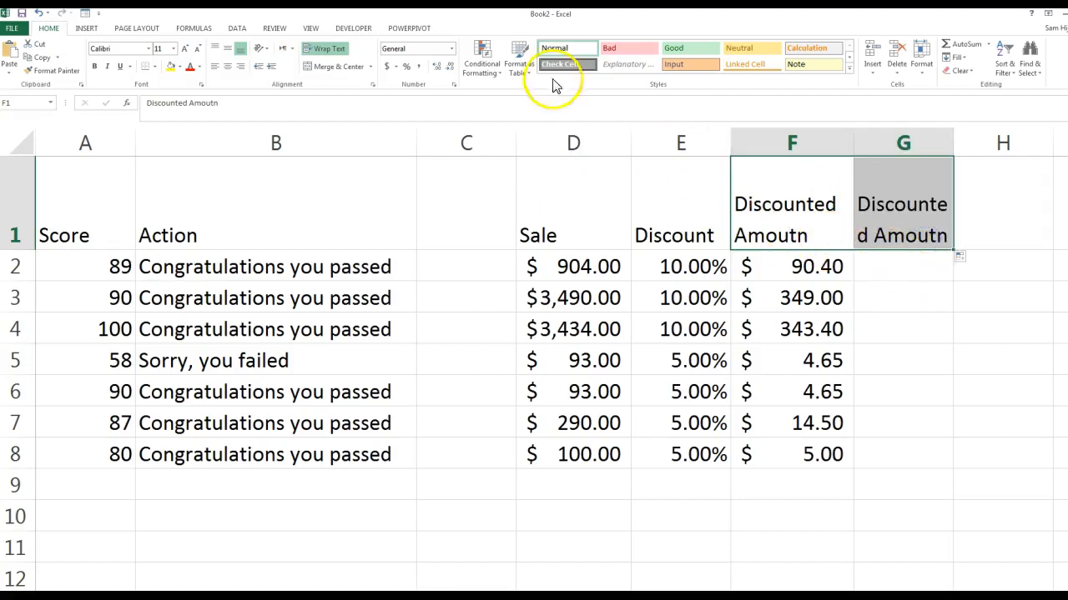
- Spell-check the headings to correct "Amoutn" to "Amount" in F1 and G1, and widen column G so Discounted fits on one line
{"action": "left_click", "coordinate": [274, 28]}
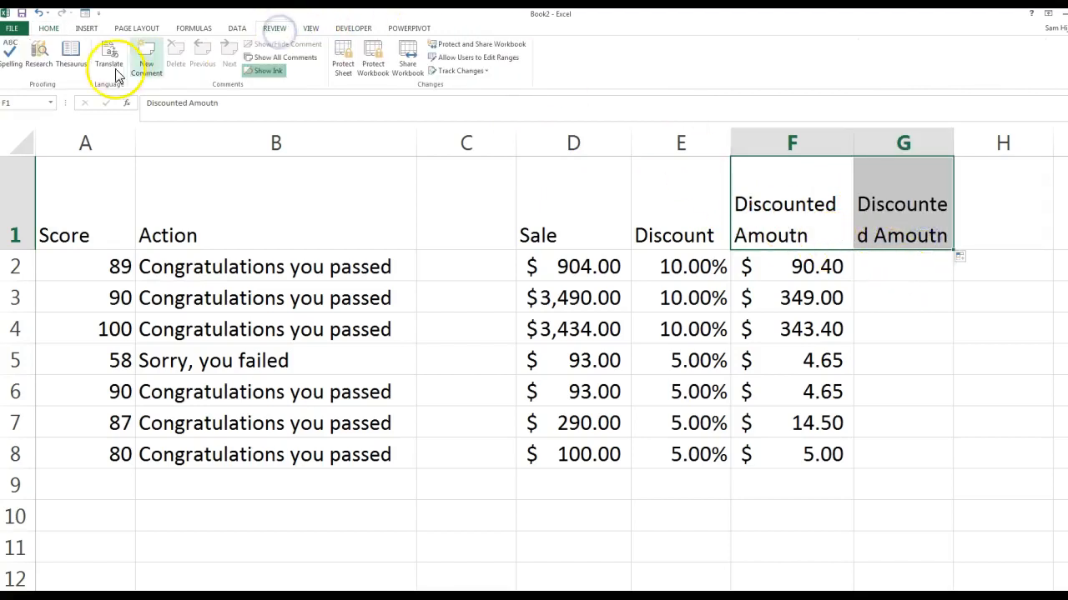
{"action": "left_click", "coordinate": [8, 54]}
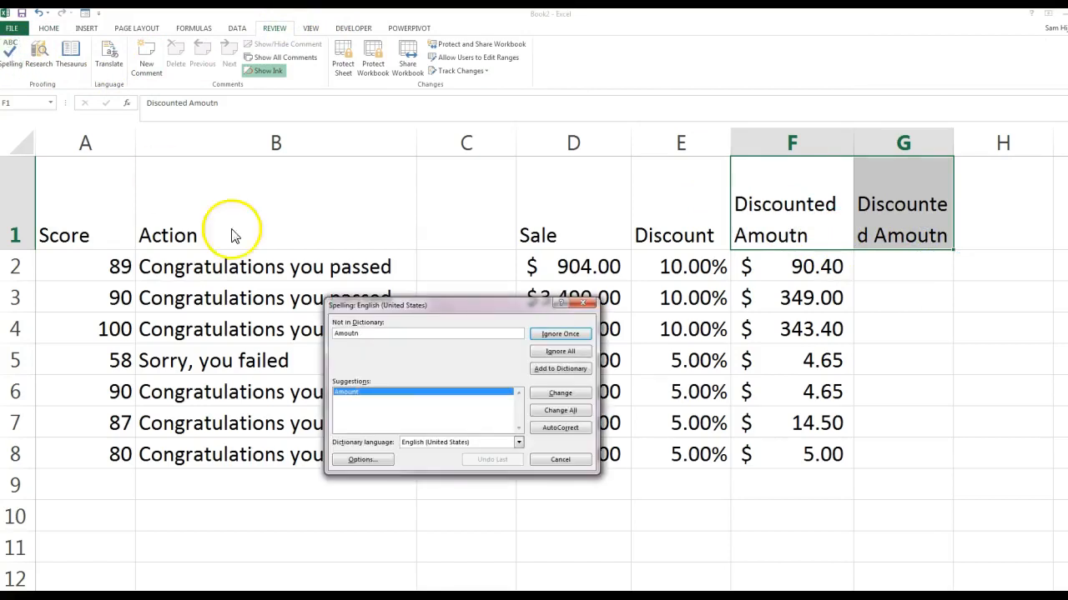
{"action": "left_click", "coordinate": [560, 395]}
{"action": "left_click", "coordinate": [559, 395]}
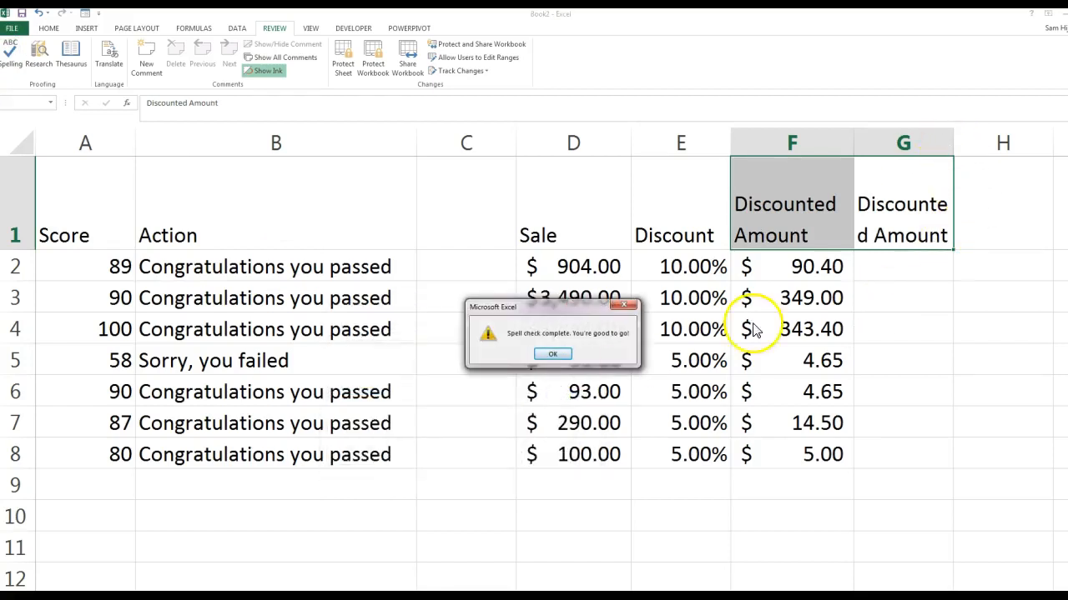
{"action": "left_click", "coordinate": [557, 354]}
{"action": "left_click_drag", "start_coordinate": [953, 143], "coordinate": [975, 138]}
- Enter the formula =IF(D2>=500,D2*10%,D2*5%) in G2 to calculate the discounted amount directly from the sale
{"action": "left_click", "coordinate": [913, 263]}
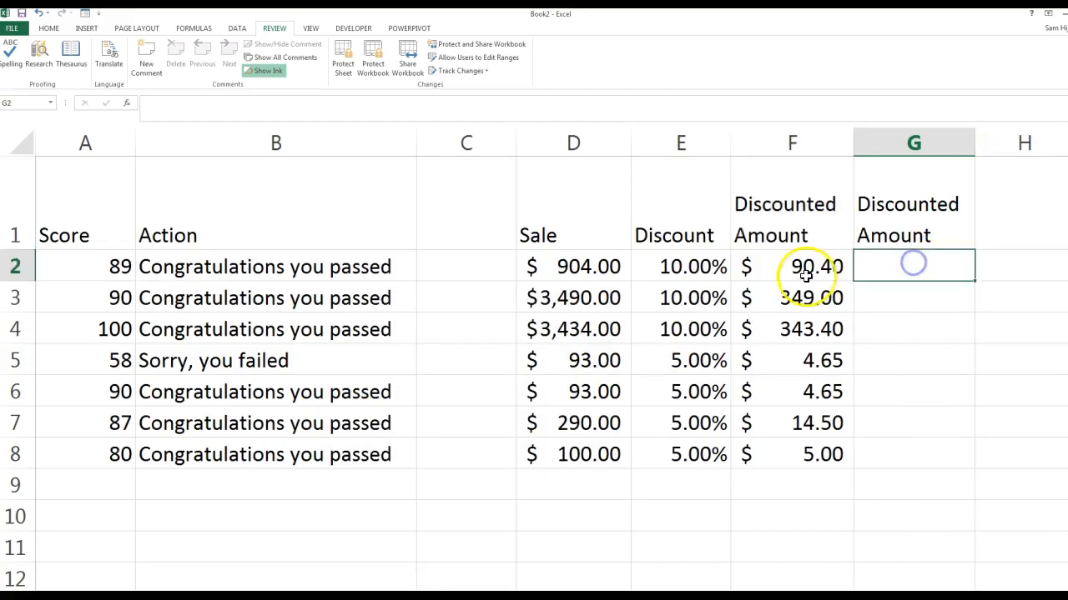
{"action": "left_click_drag", "start_coordinate": [695, 263], "coordinate": [698, 465]}
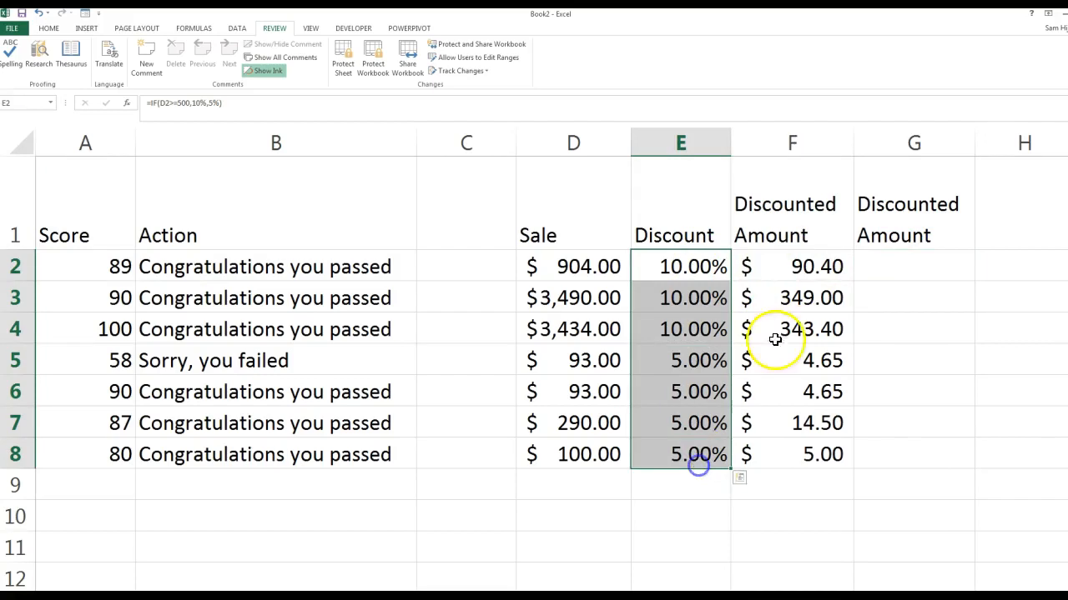
{"action": "left_click", "coordinate": [884, 253]}
{"action": "type", "text": "=if("}
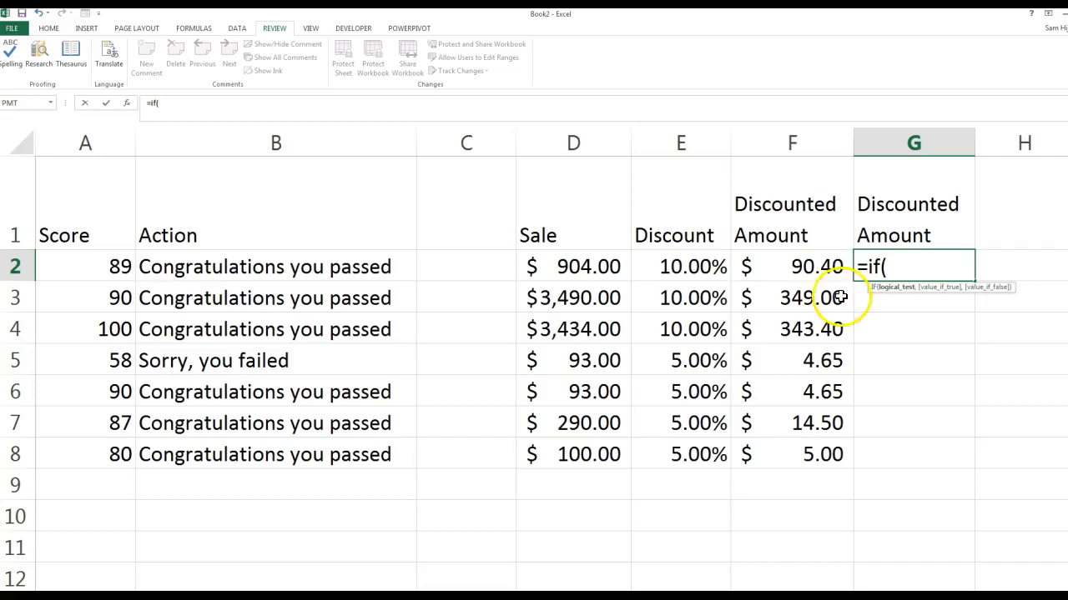
{"action": "left_click", "coordinate": [607, 269]}
{"action": "type", "text": ">=500,"}
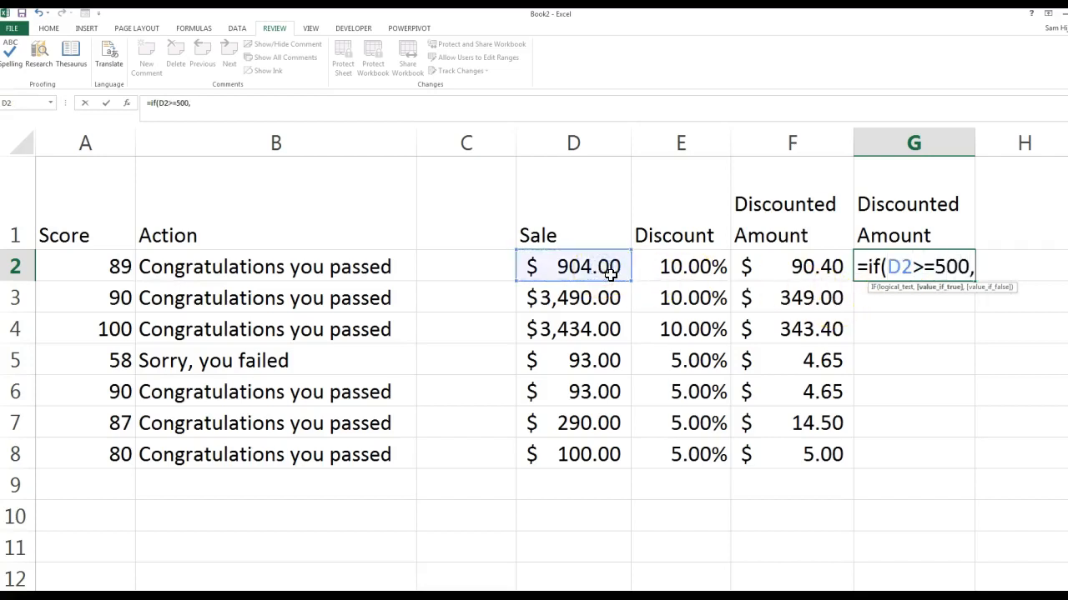
{"action": "left_click", "coordinate": [610, 271]}
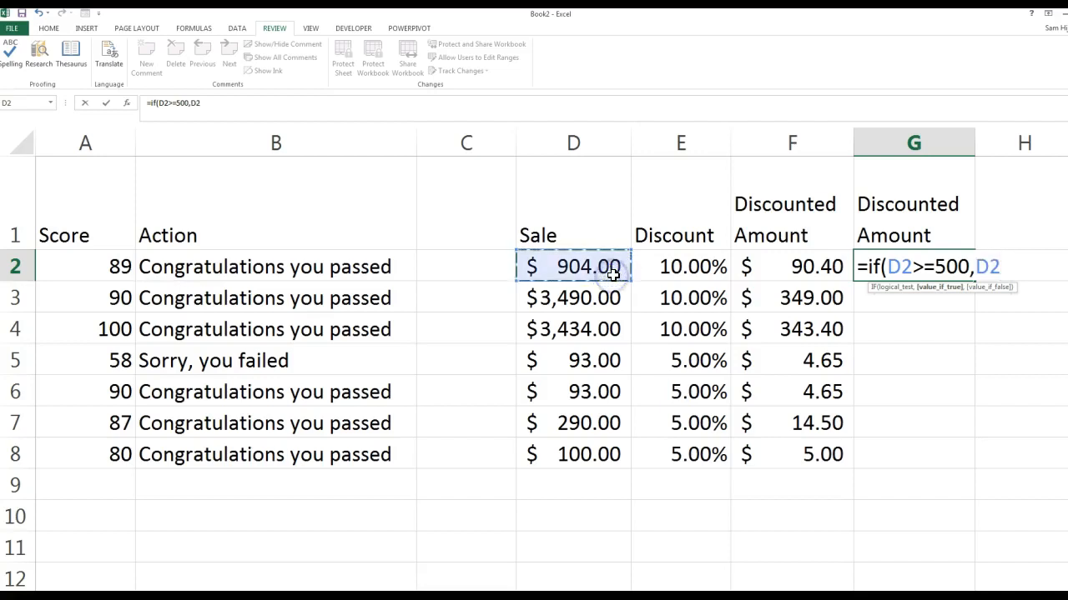
{"action": "type", "text": "*10%"}
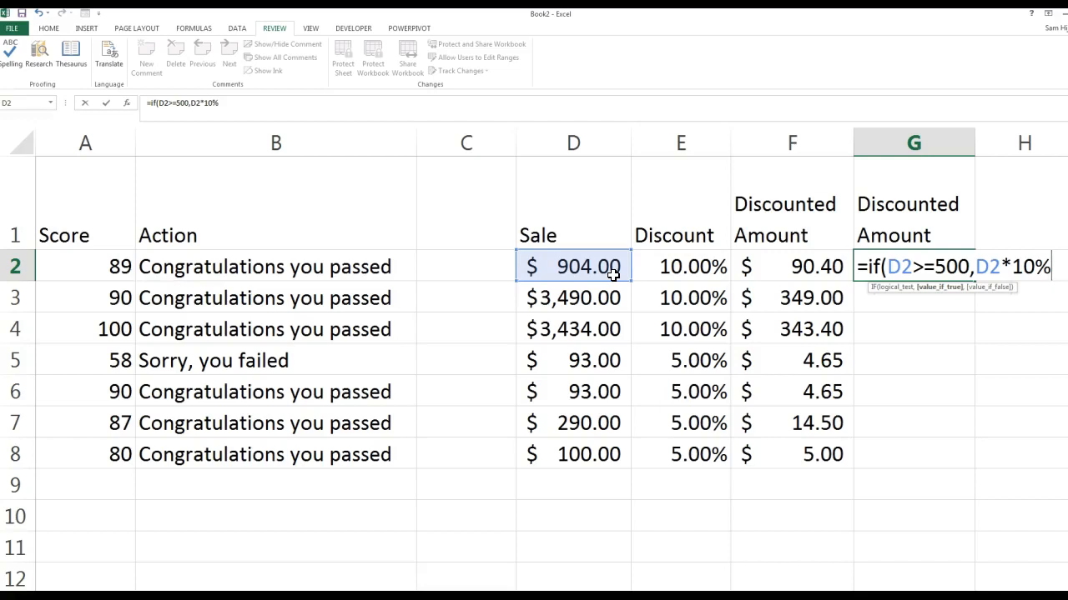
{"action": "type", "text": ","}
{"action": "left_click", "coordinate": [613, 275]}
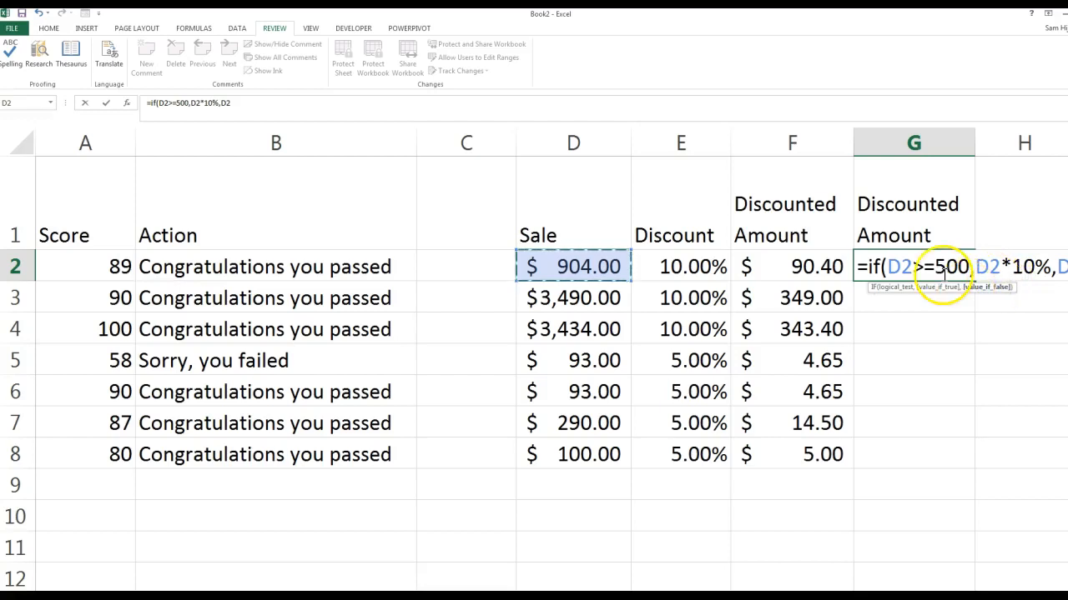
{"action": "type", "text": "*5"}
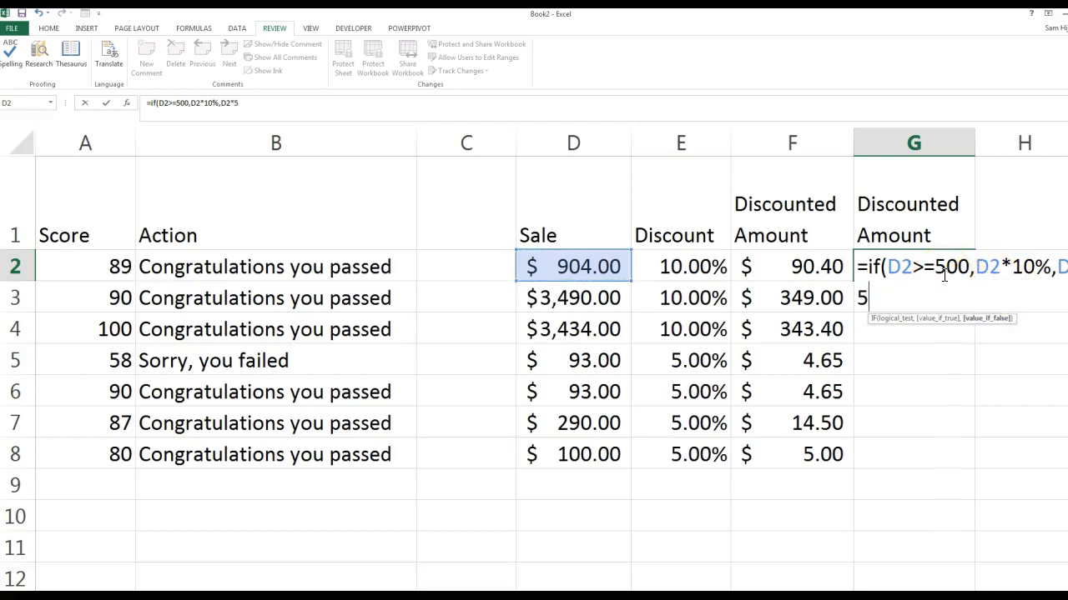
{"action": "type", "text": "%)"}
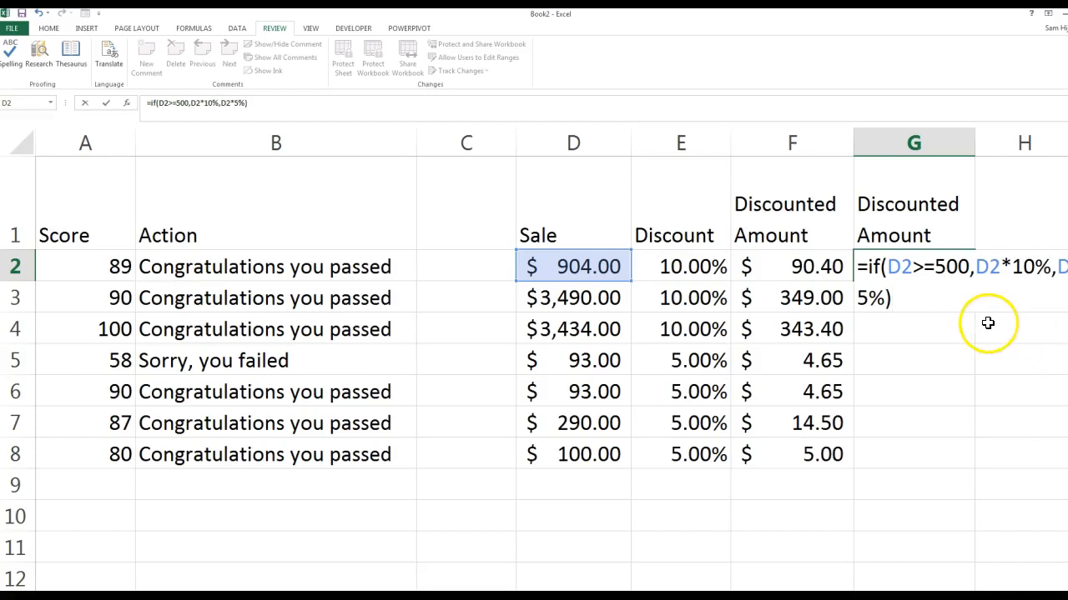
{"action": "key", "text": "Return"}
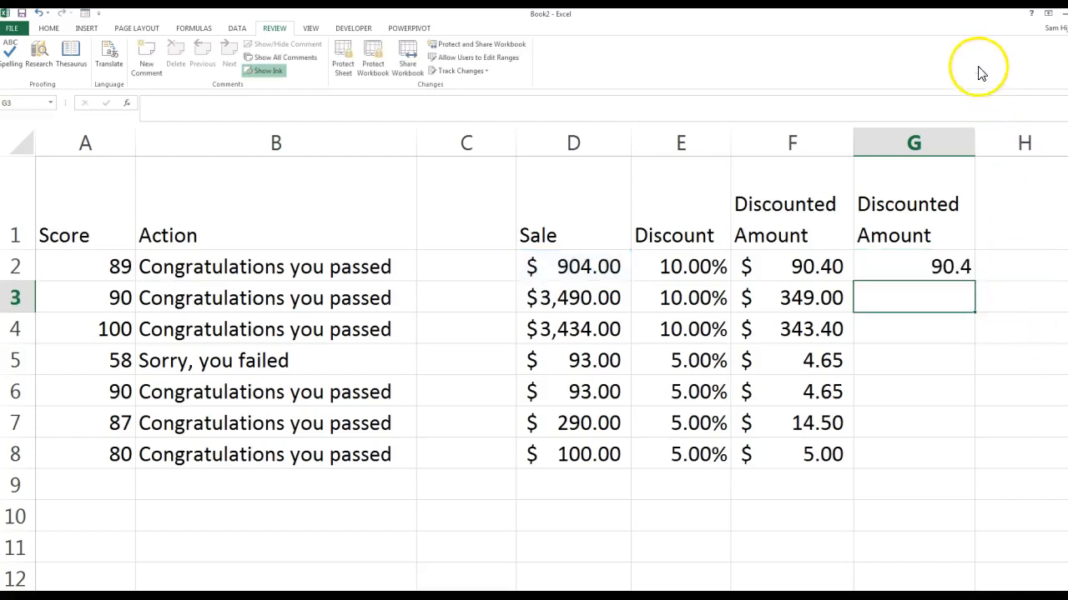
- Widen column G further and examine the true and false calculations in the G2 formula
{"action": "left_click_drag", "start_coordinate": [975, 147], "coordinate": [1041, 153]}
{"action": "double_click", "coordinate": [972, 262]}
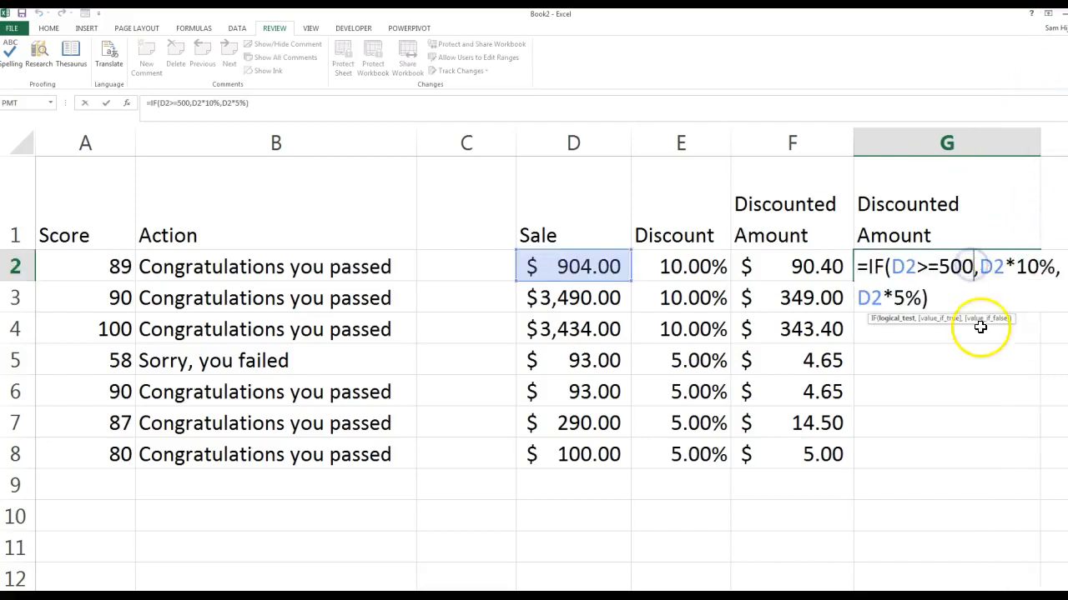
{"action": "left_click_drag", "start_coordinate": [980, 267], "coordinate": [1053, 266]}
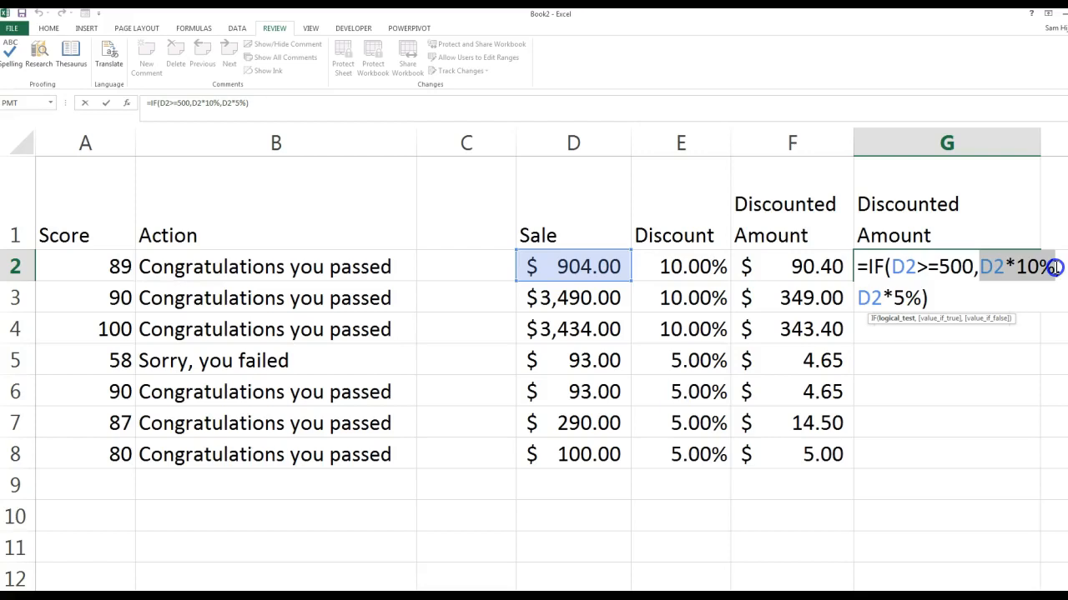
{"action": "left_click_drag", "start_coordinate": [923, 298], "coordinate": [861, 302]}
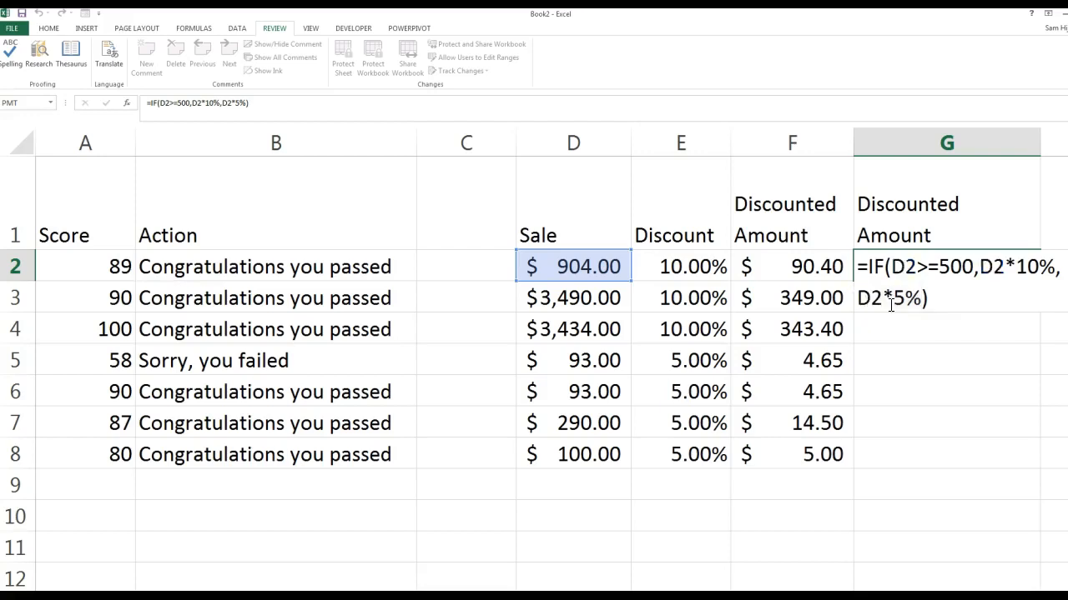
{"action": "left_click", "coordinate": [1025, 289]}
- Fill the G2 formula down to G8 and apply the dollar Accounting format to G2:G8
{"action": "left_click", "coordinate": [1016, 269]}
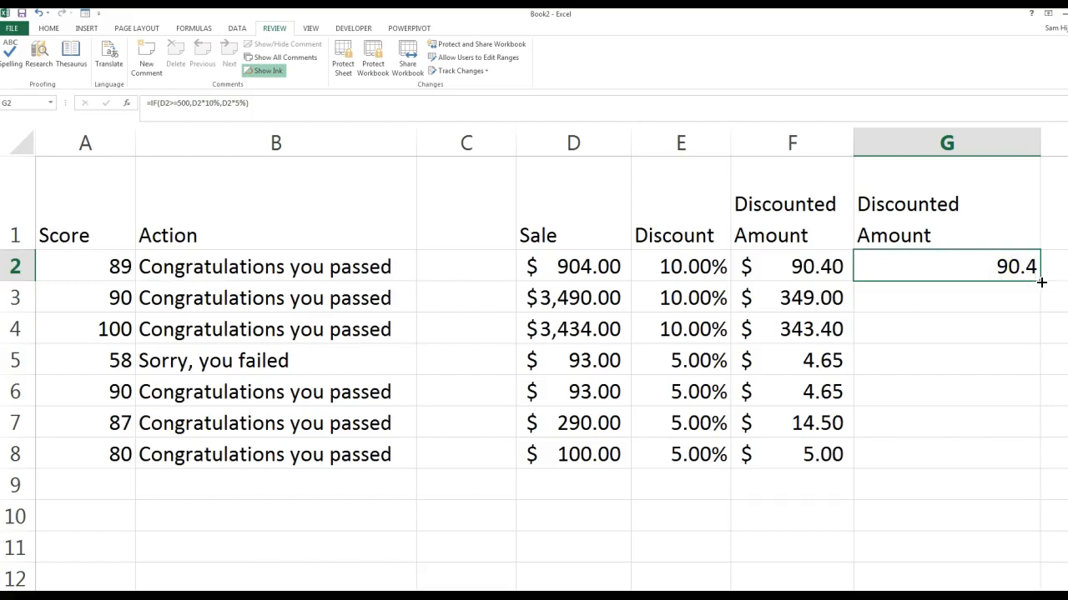
{"action": "double_click", "coordinate": [1040, 282]}
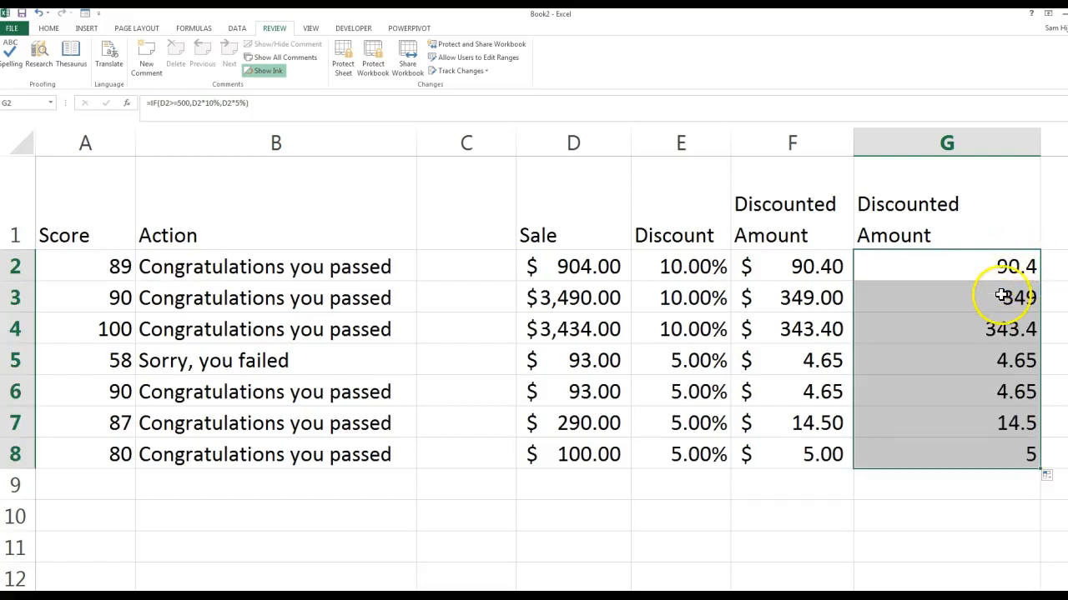
{"action": "left_click", "coordinate": [46, 30]}
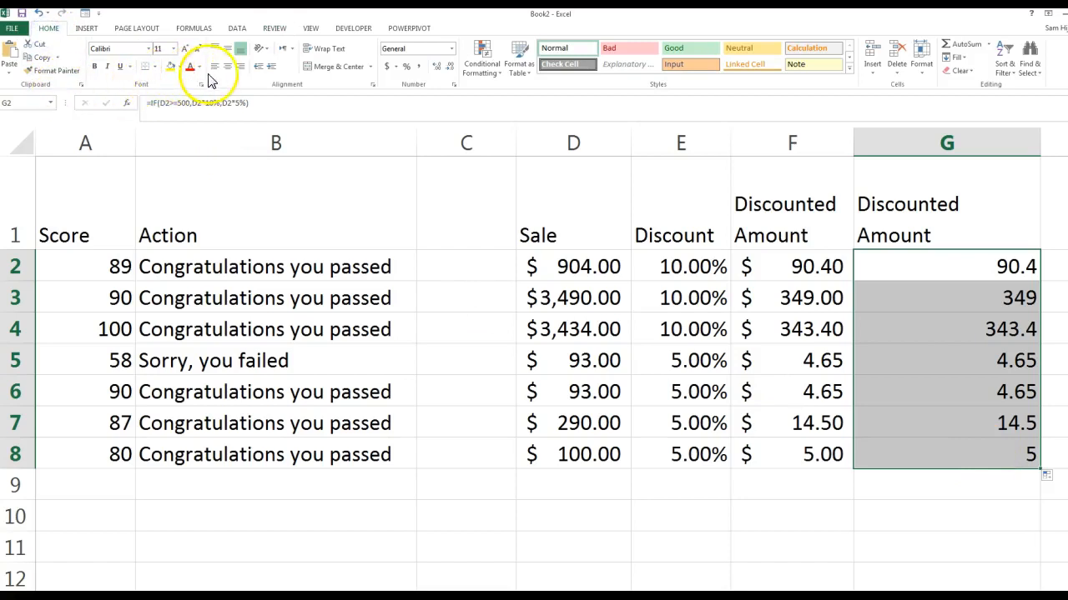
{"action": "left_click", "coordinate": [386, 66]}
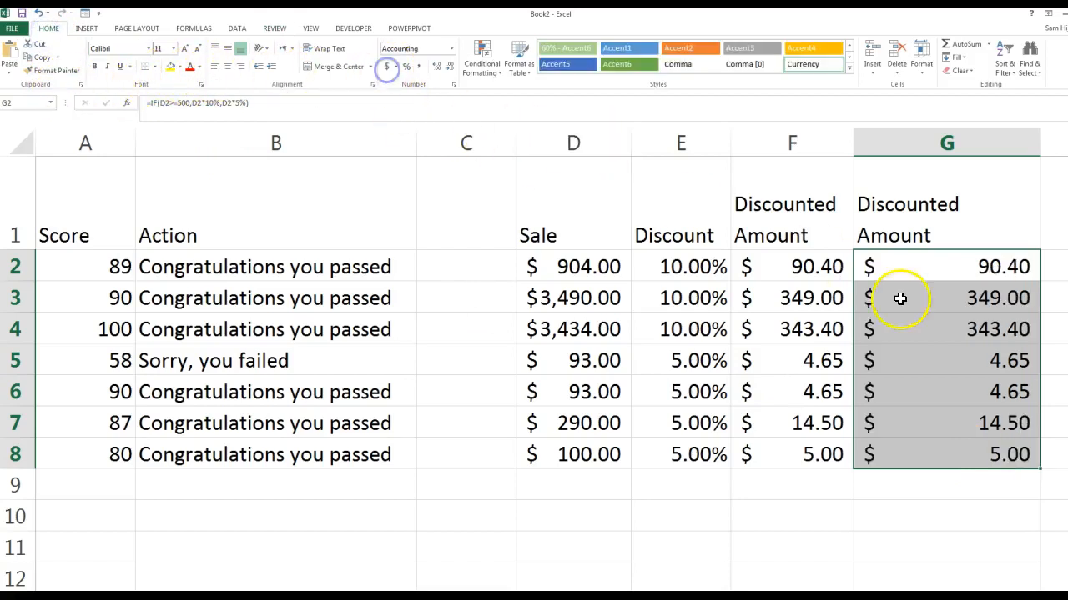
{"action": "left_click_drag", "start_coordinate": [799, 269], "coordinate": [818, 456]}
{"action": "left_click", "coordinate": [994, 279]}
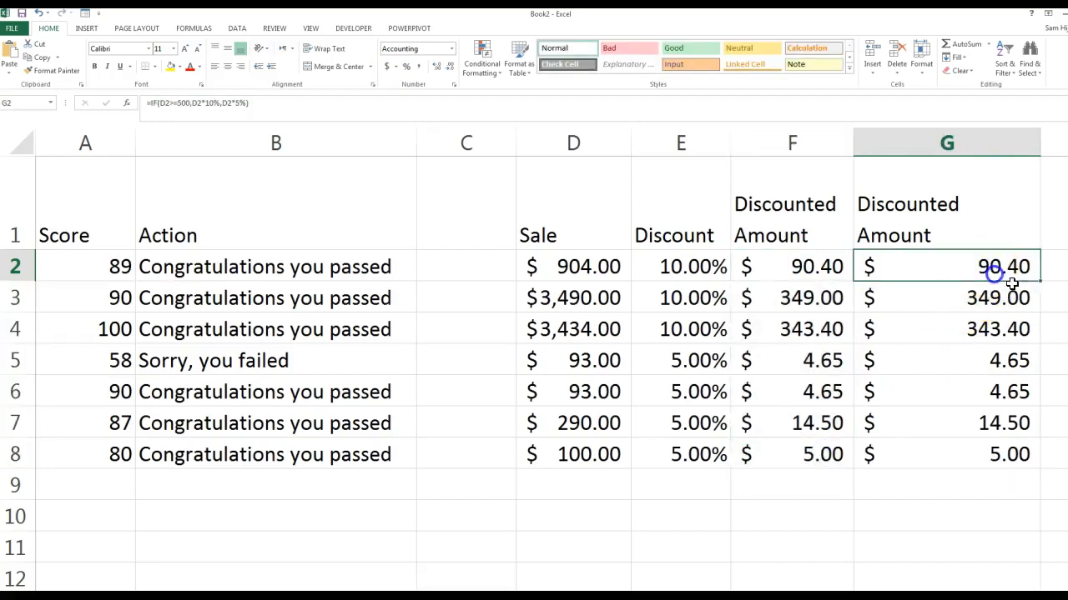